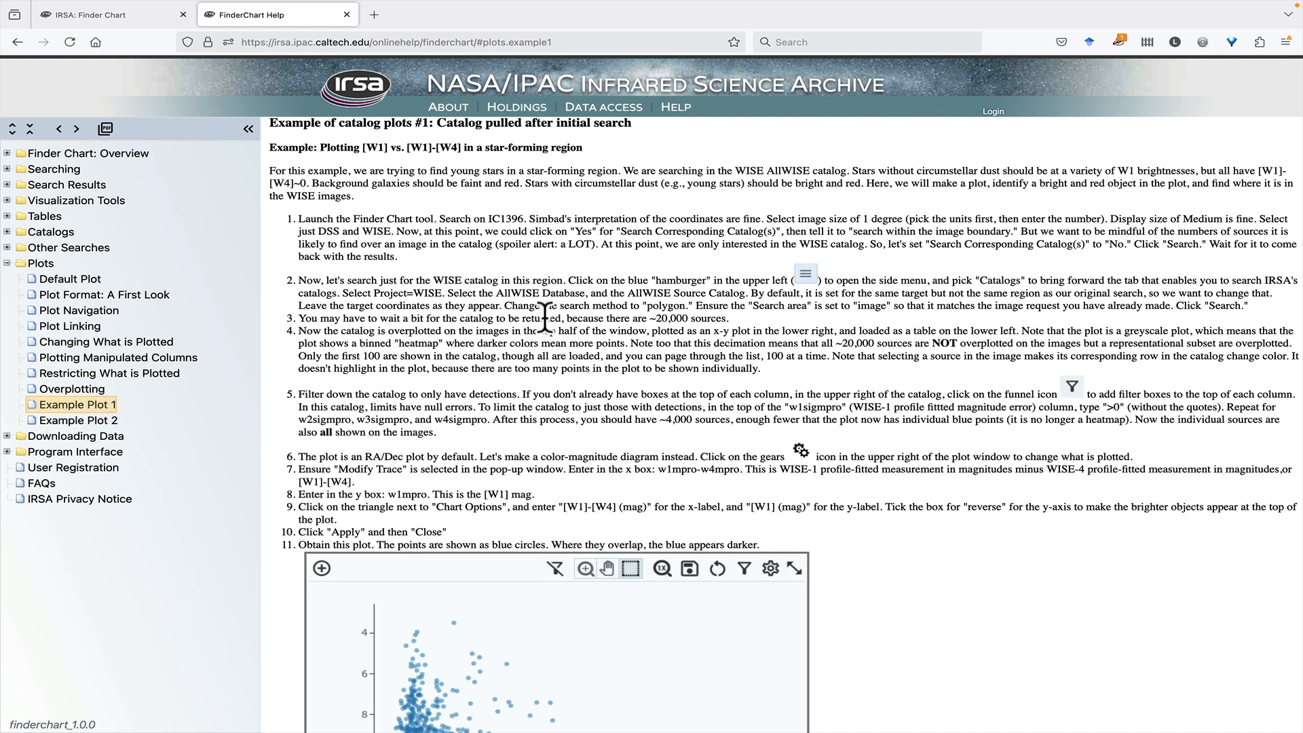
- Switch to the Finder Chart search form and enter IC1396 as the single-position target
click(121, 18)
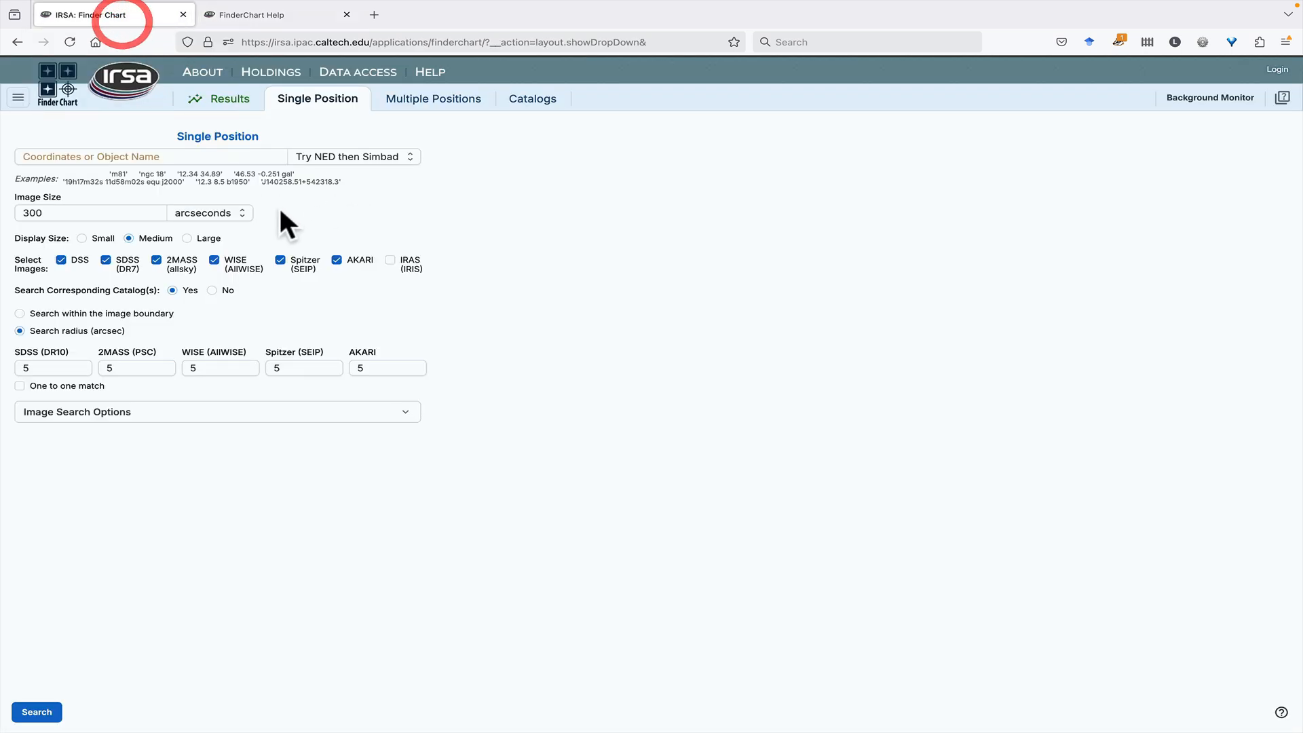
click(216, 156)
text(IC1)
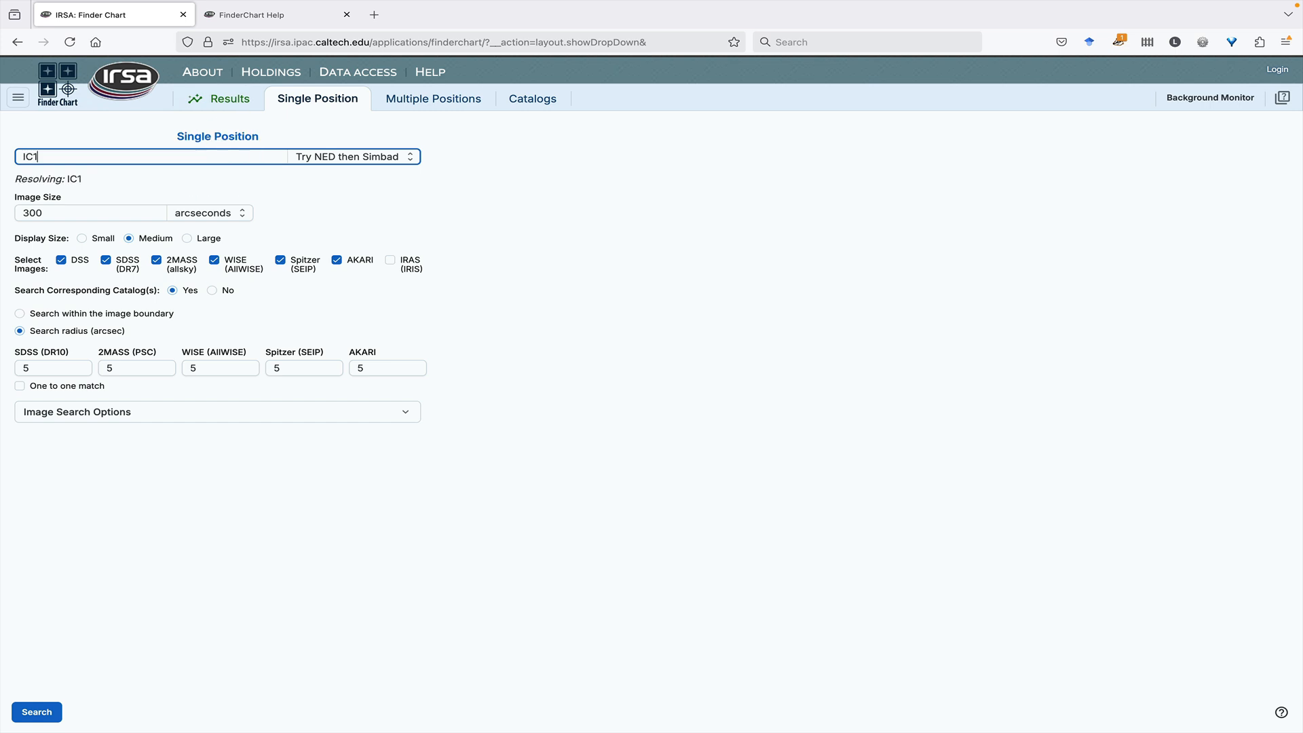
text(396)
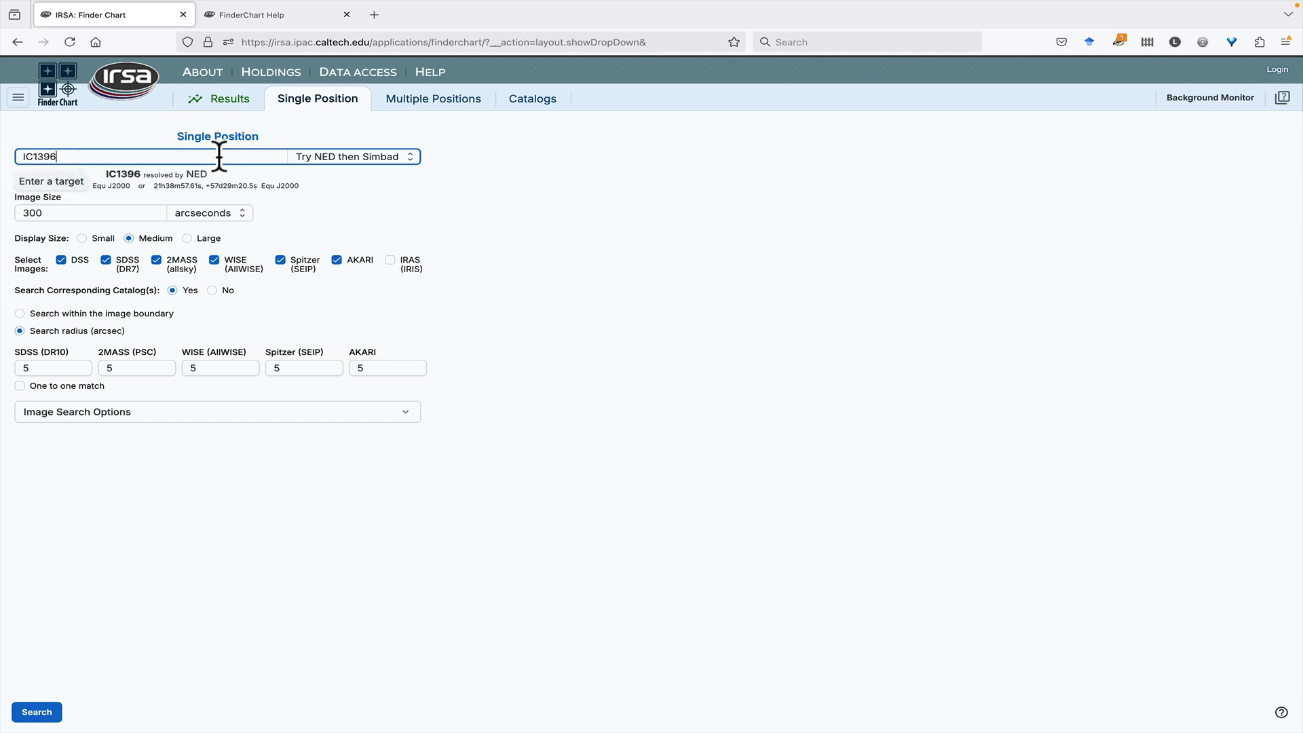
- Set the image size to 1 degree
click(202, 213)
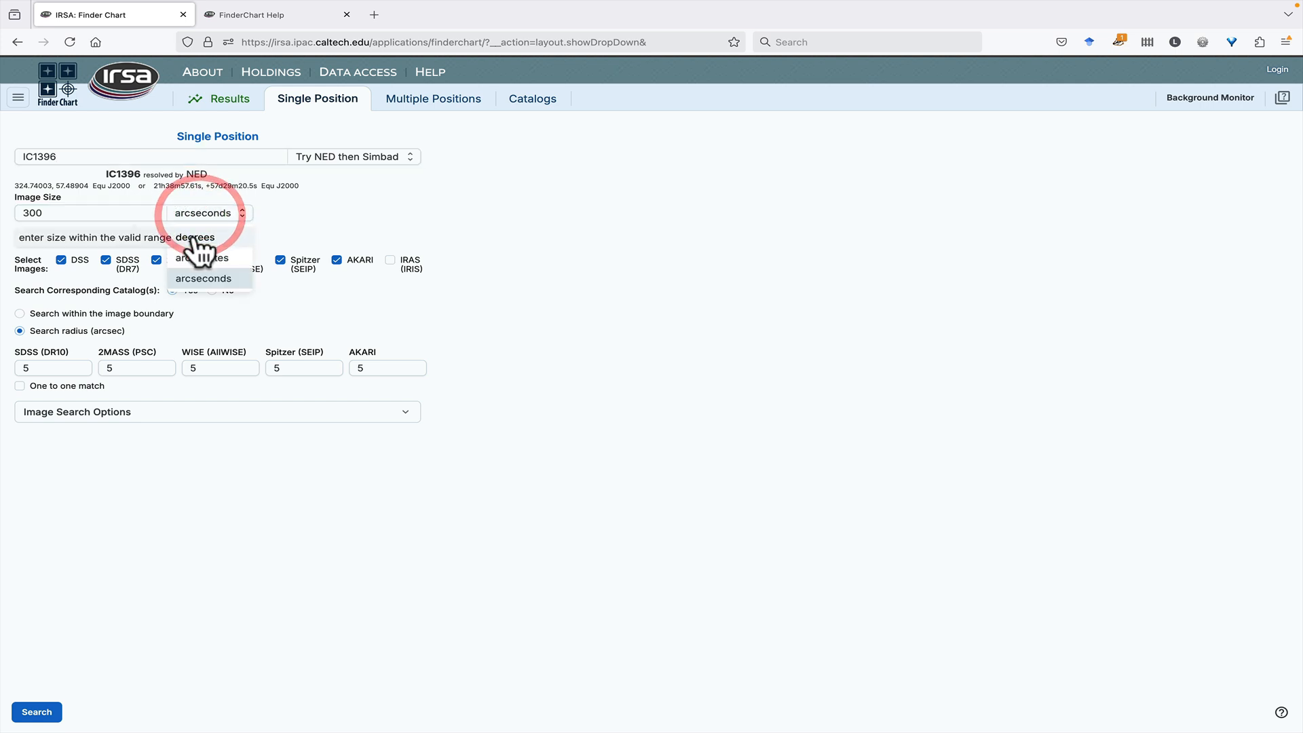
click(197, 238)
double_click(105, 212)
text(1)
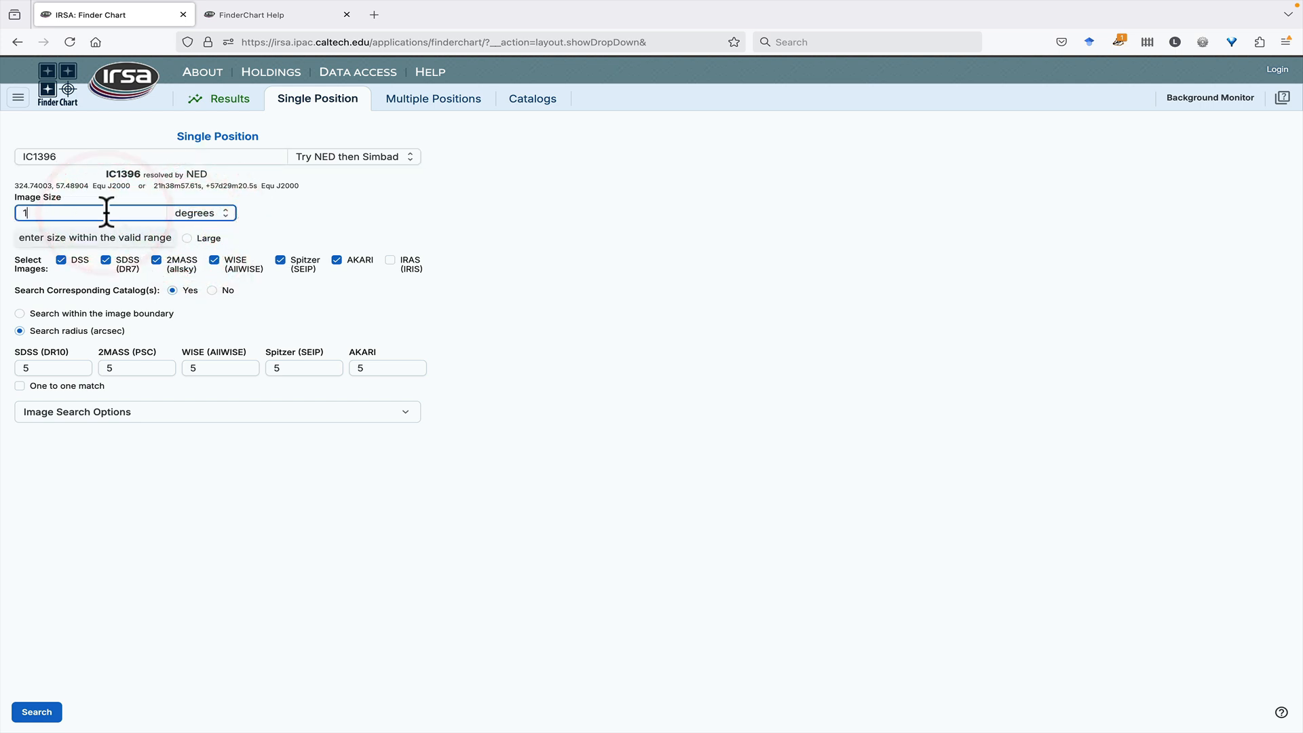
- Exclude SDSS, 2MASS and AKARI images, turn off the corresponding catalog search, and run the image search
click(105, 260)
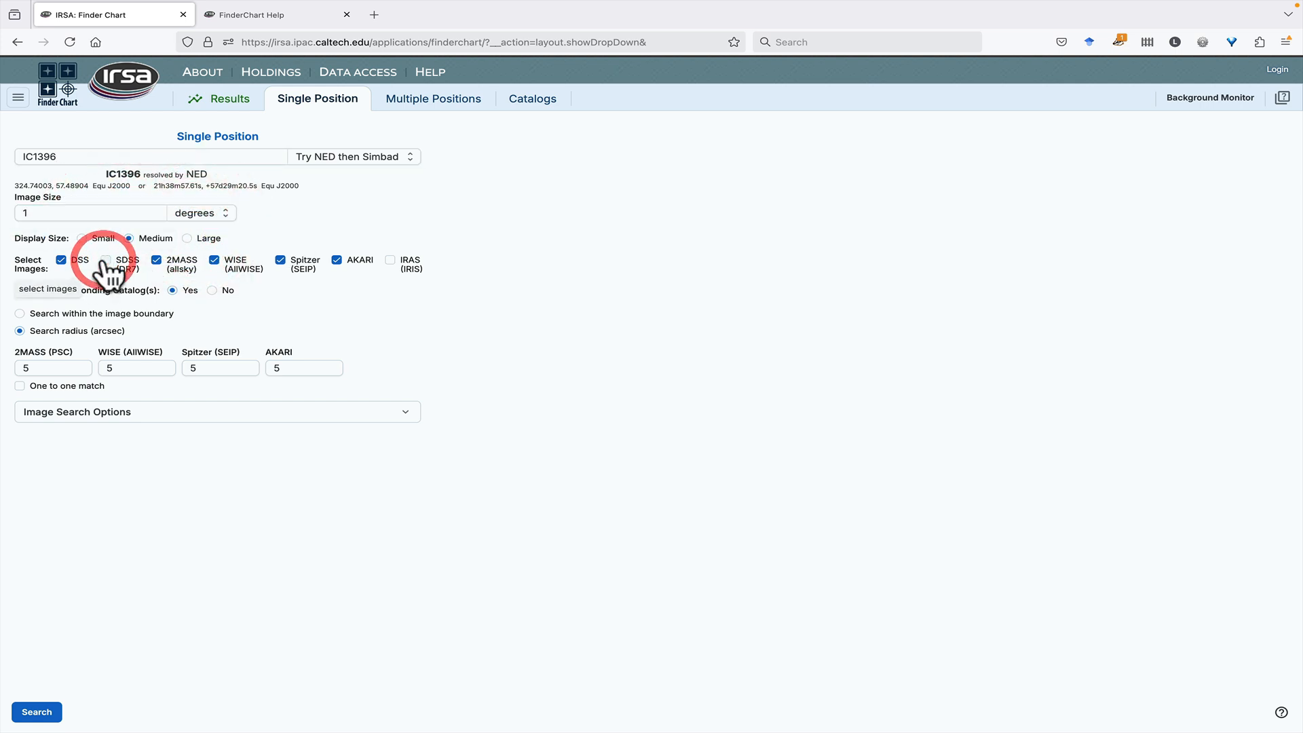
click(157, 261)
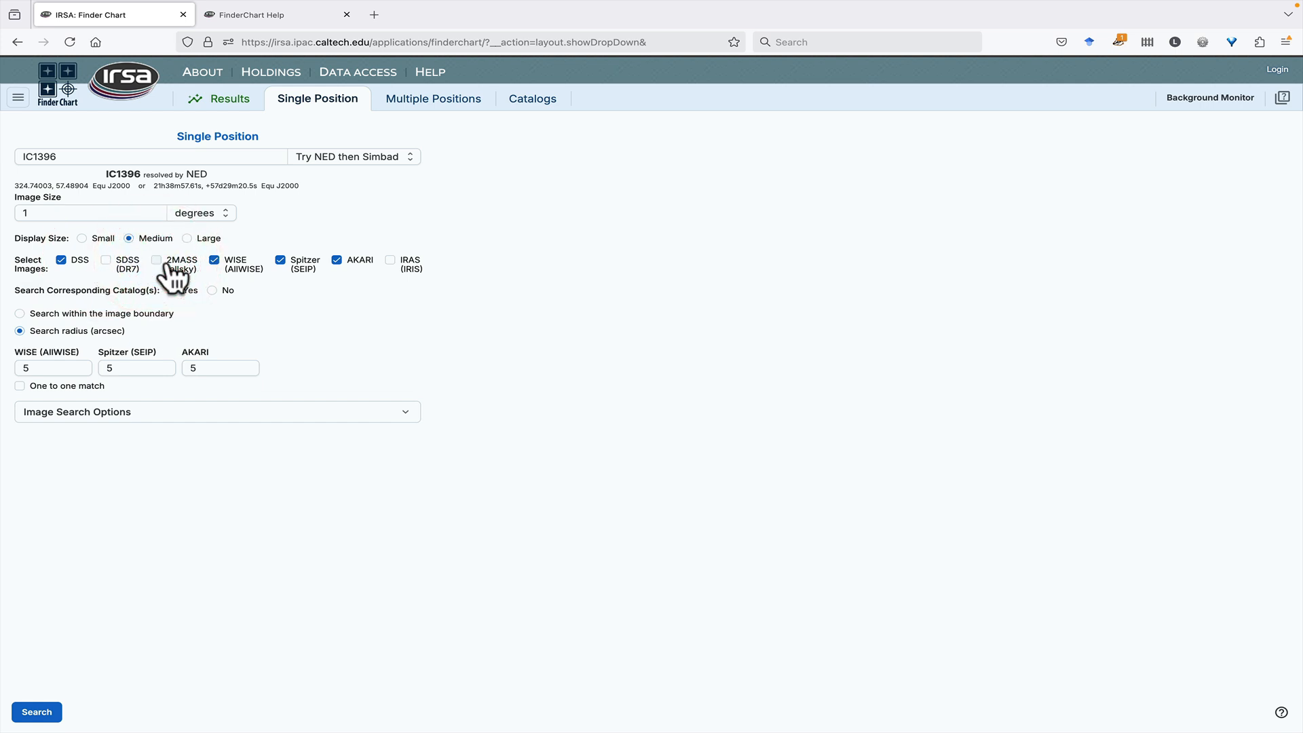
click(337, 261)
click(211, 291)
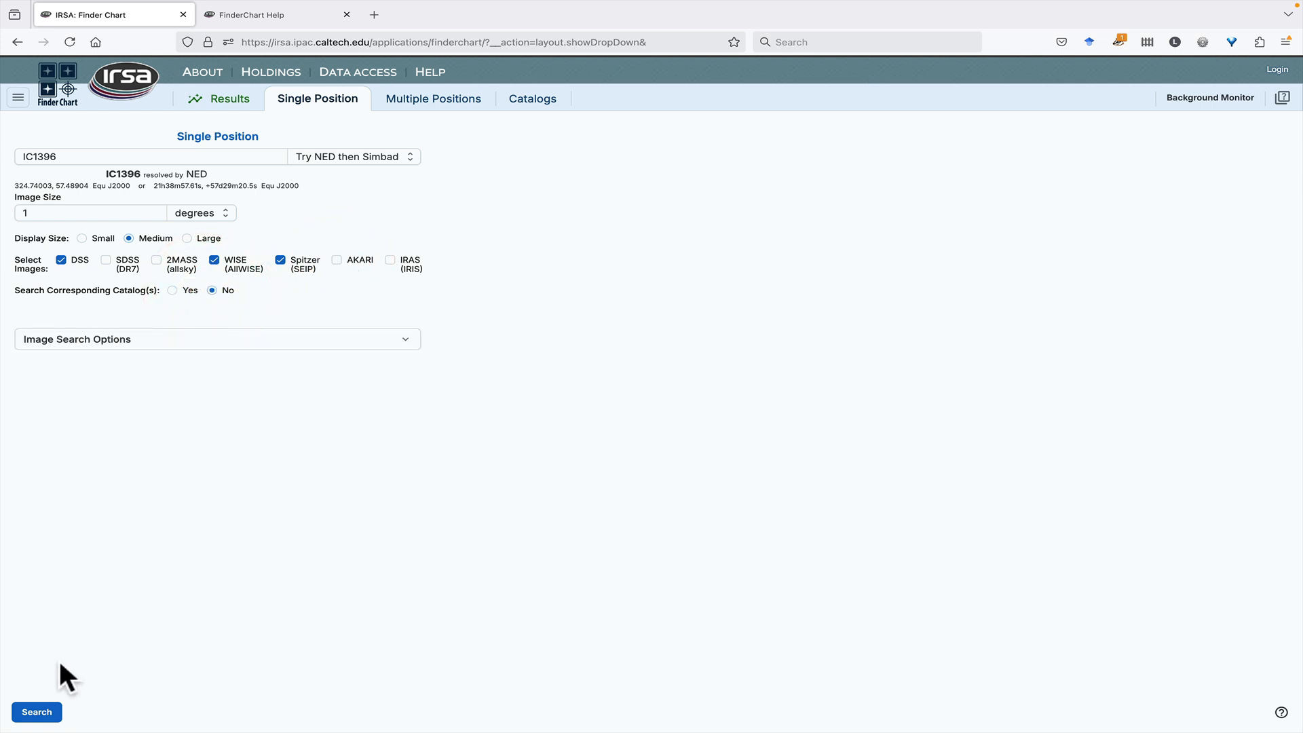
click(37, 712)
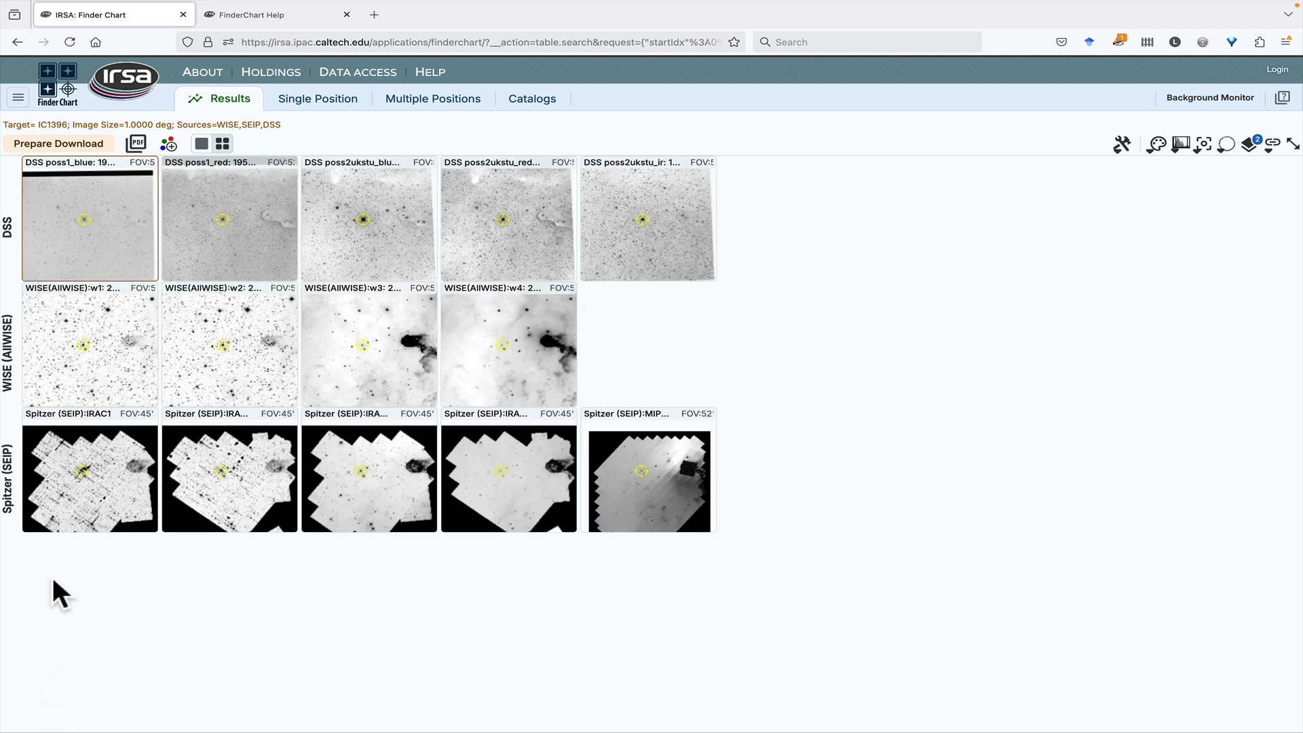
- Search the AllWISE Source Catalog for the same region using the Polygon search method
click(534, 100)
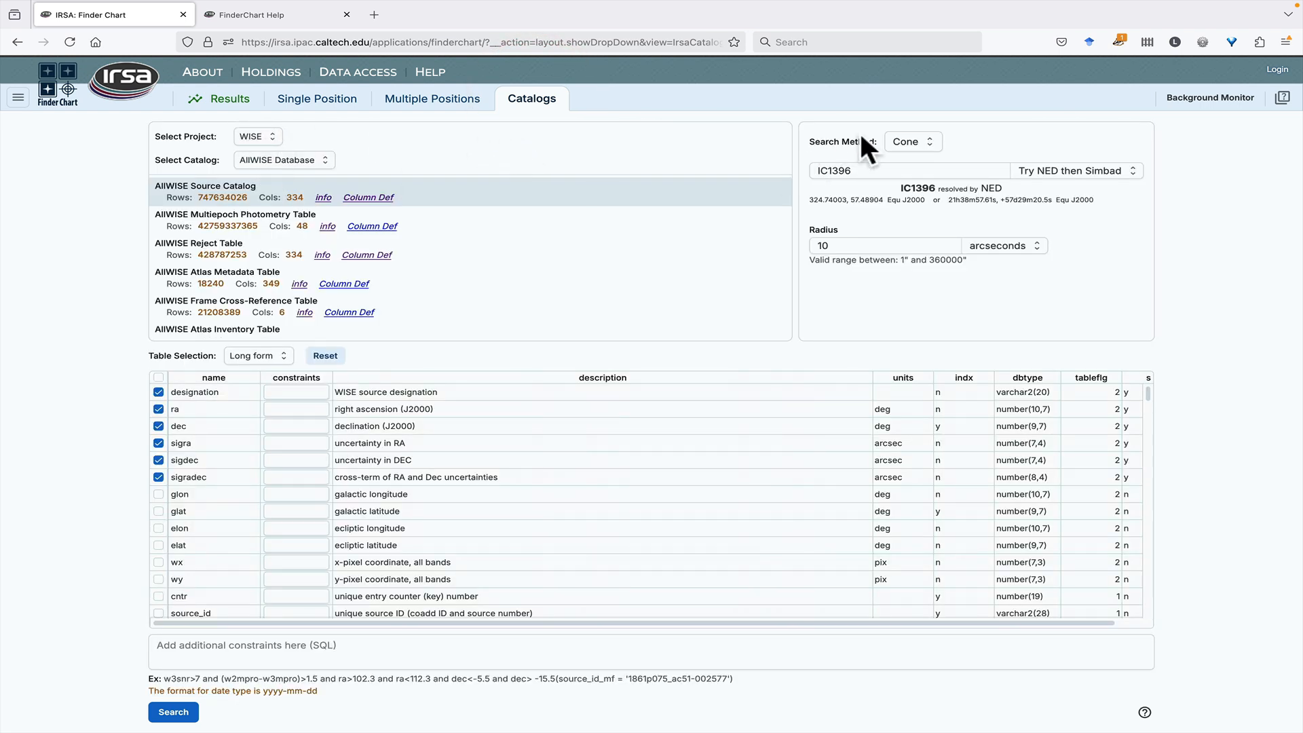
click(912, 143)
click(900, 233)
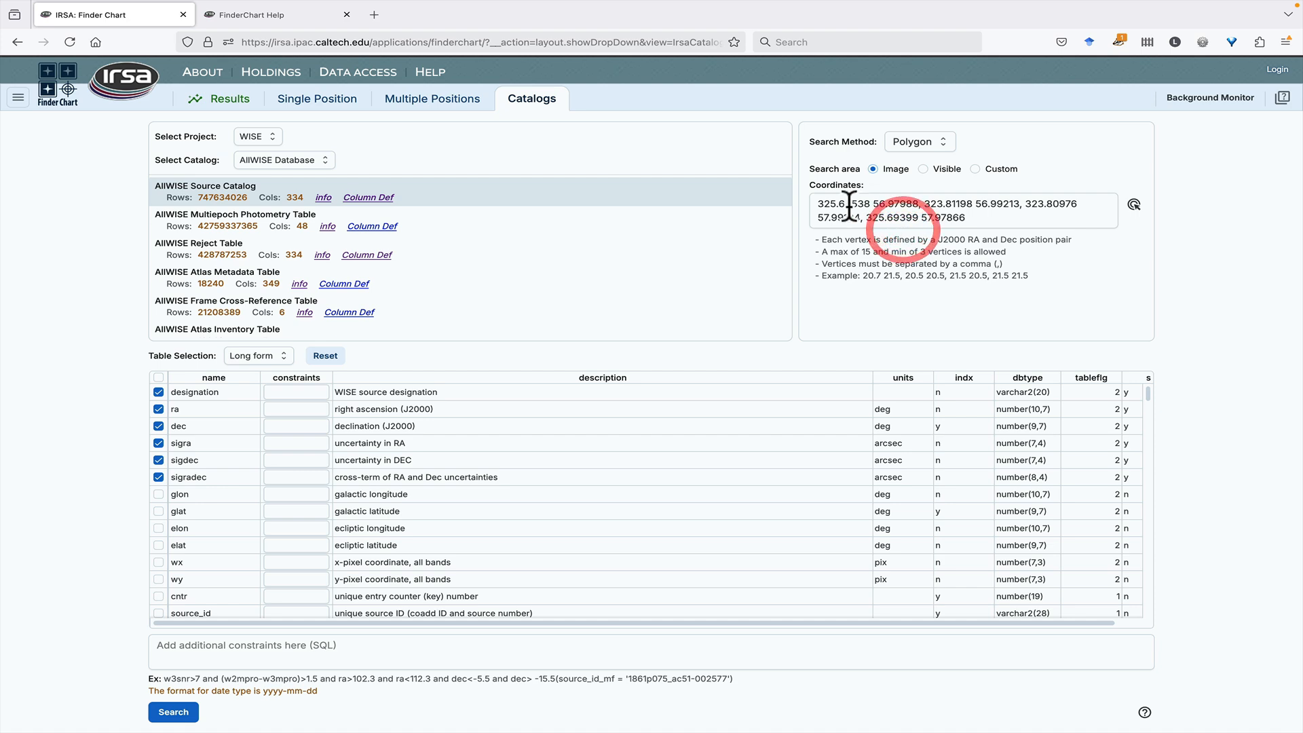
click(164, 712)
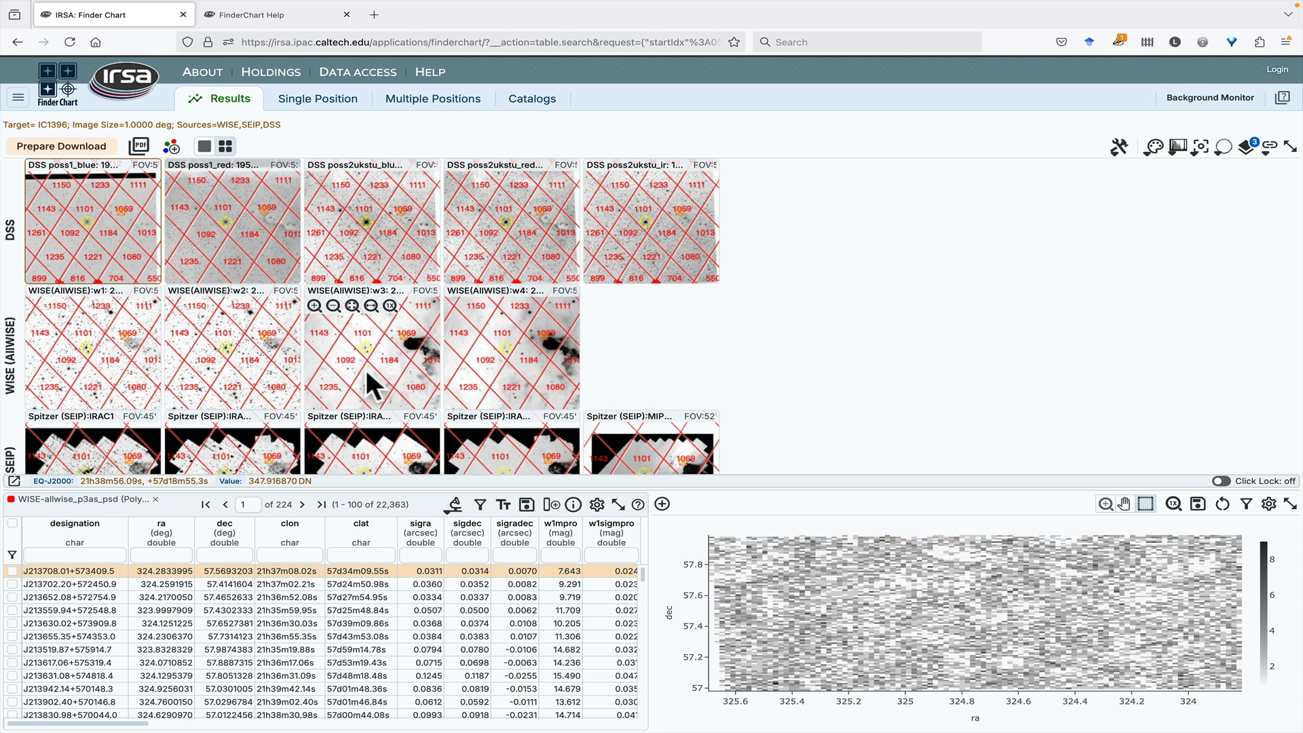
- Show the WISE w3 image on its own and examine its catalog overlay at different magnifications
click(346, 370)
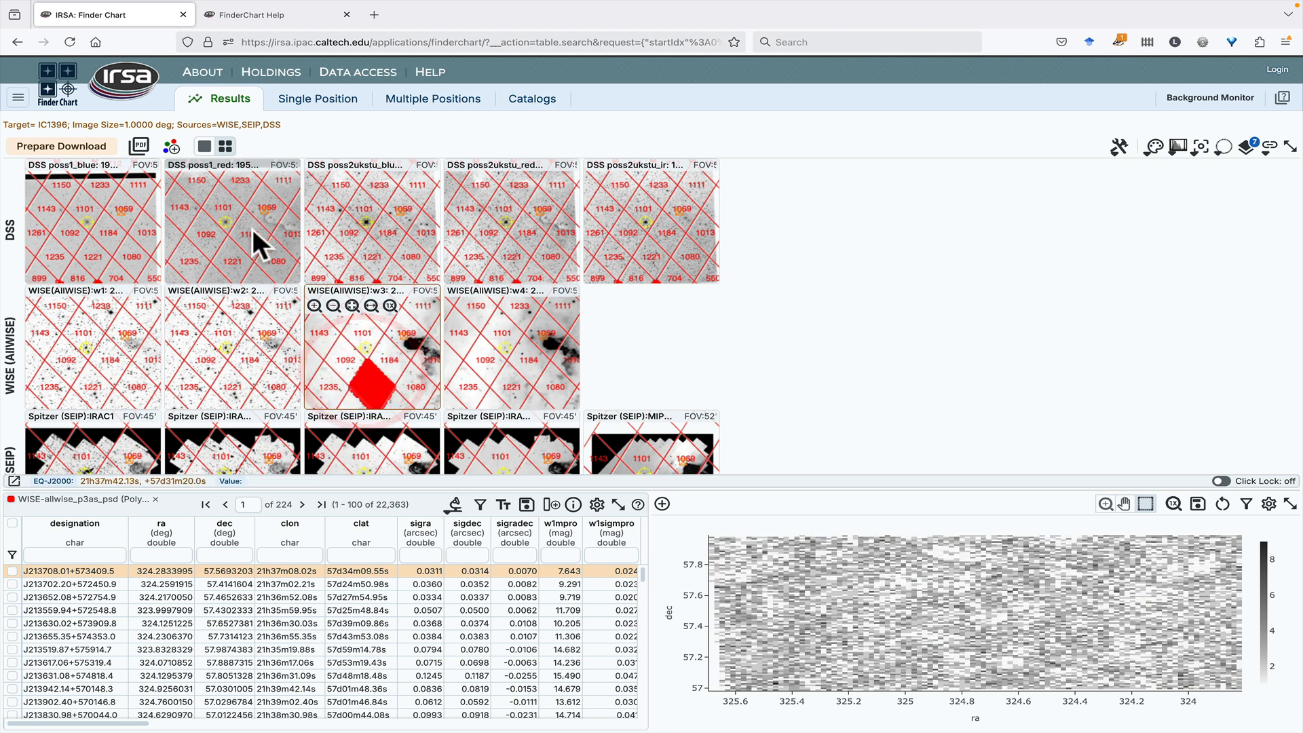
click(204, 146)
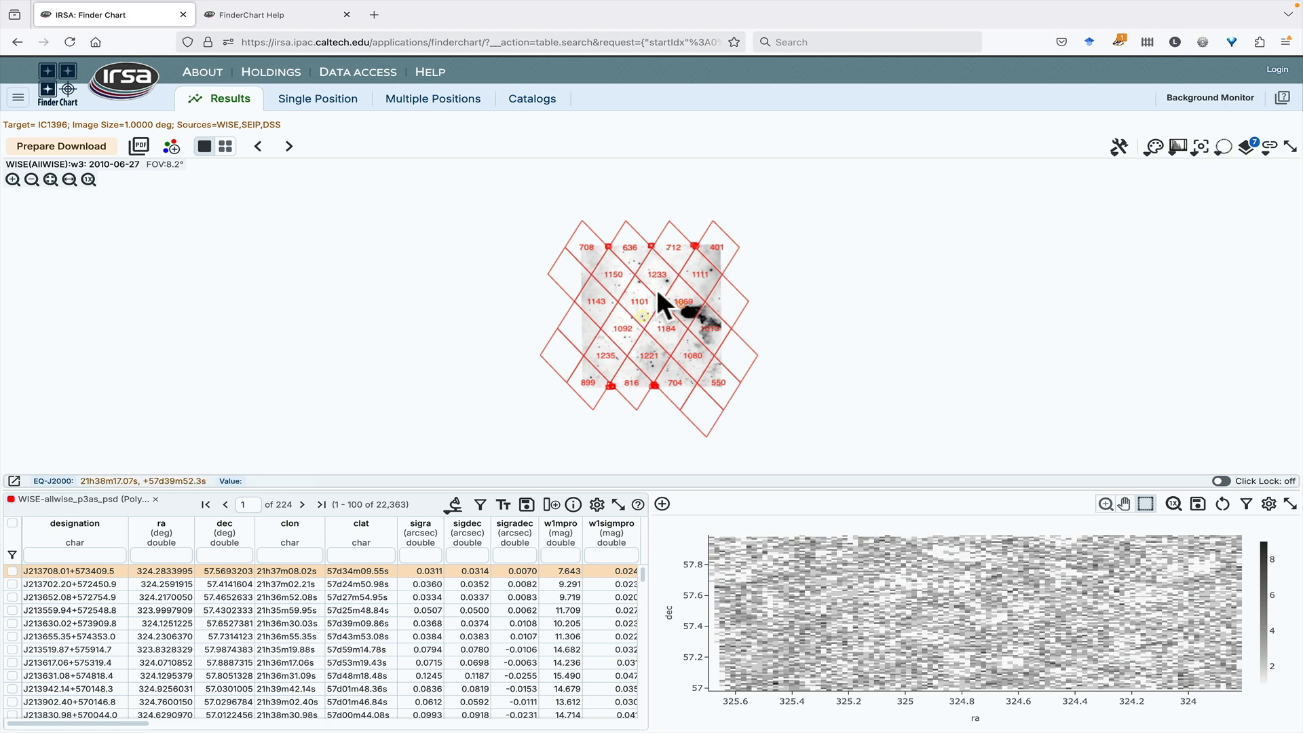
scroll(657, 292, up, 4)
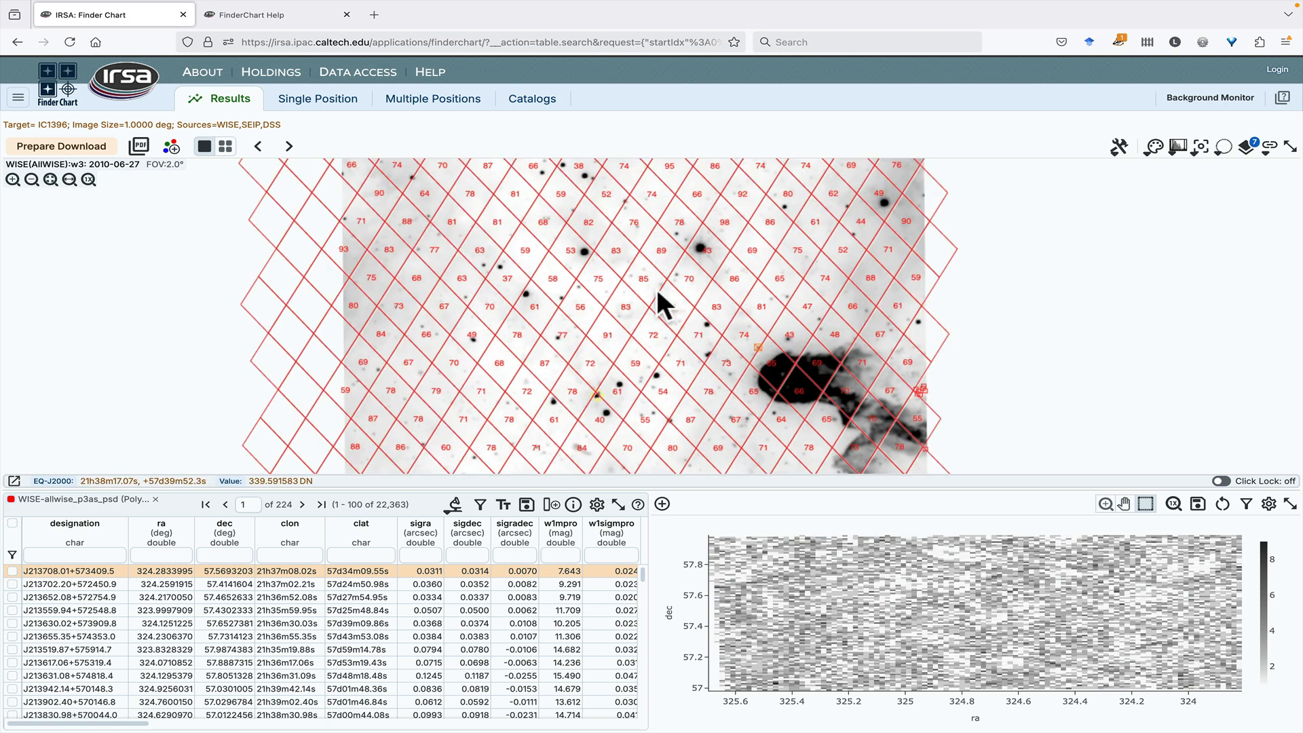
scroll(657, 292, up, 2)
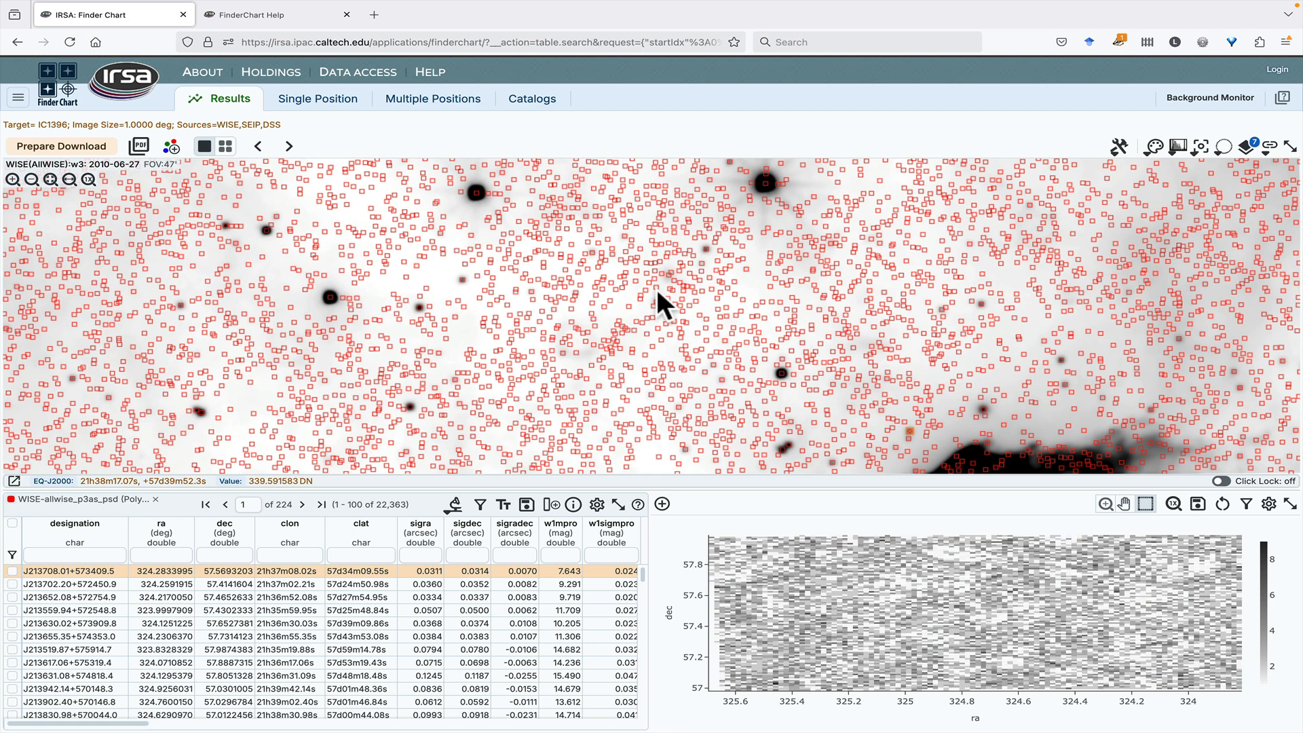
scroll(657, 293, down, 2)
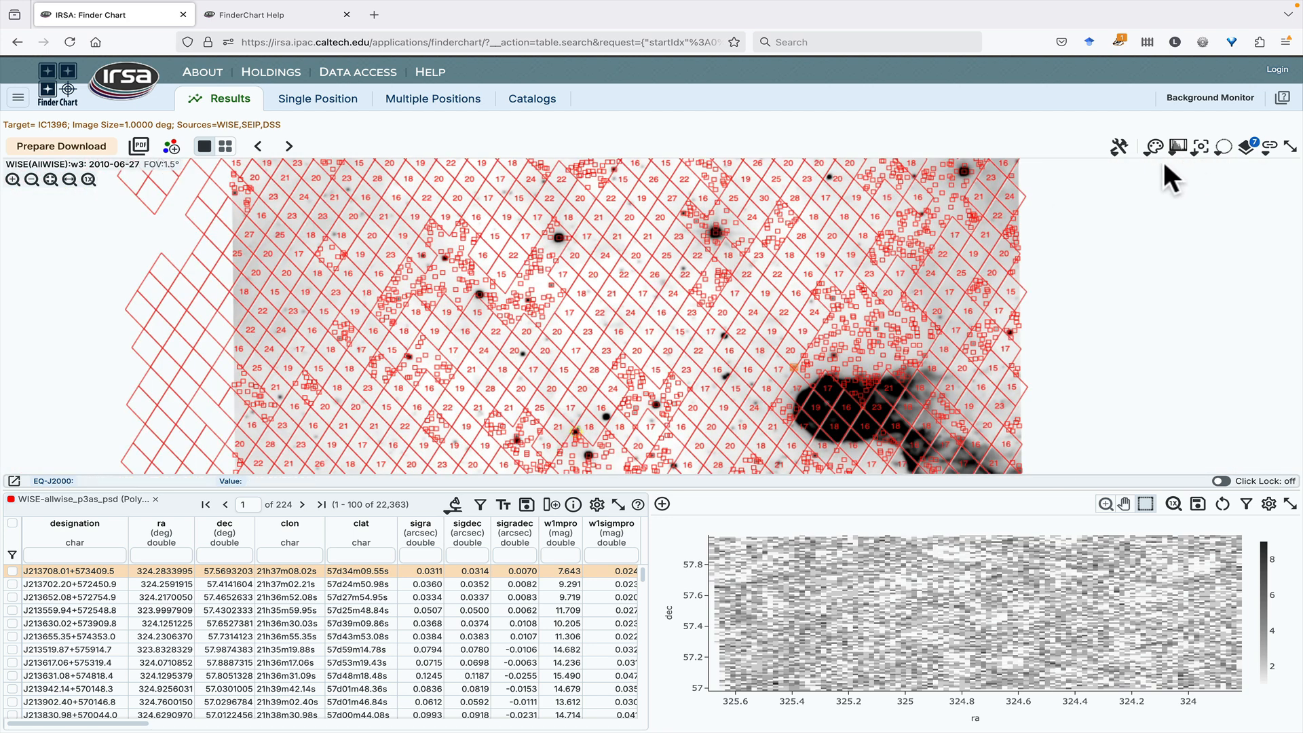
- Review the grouping, minimum group and size options of the WISE catalog layer, and return to the tiled image view
click(1248, 148)
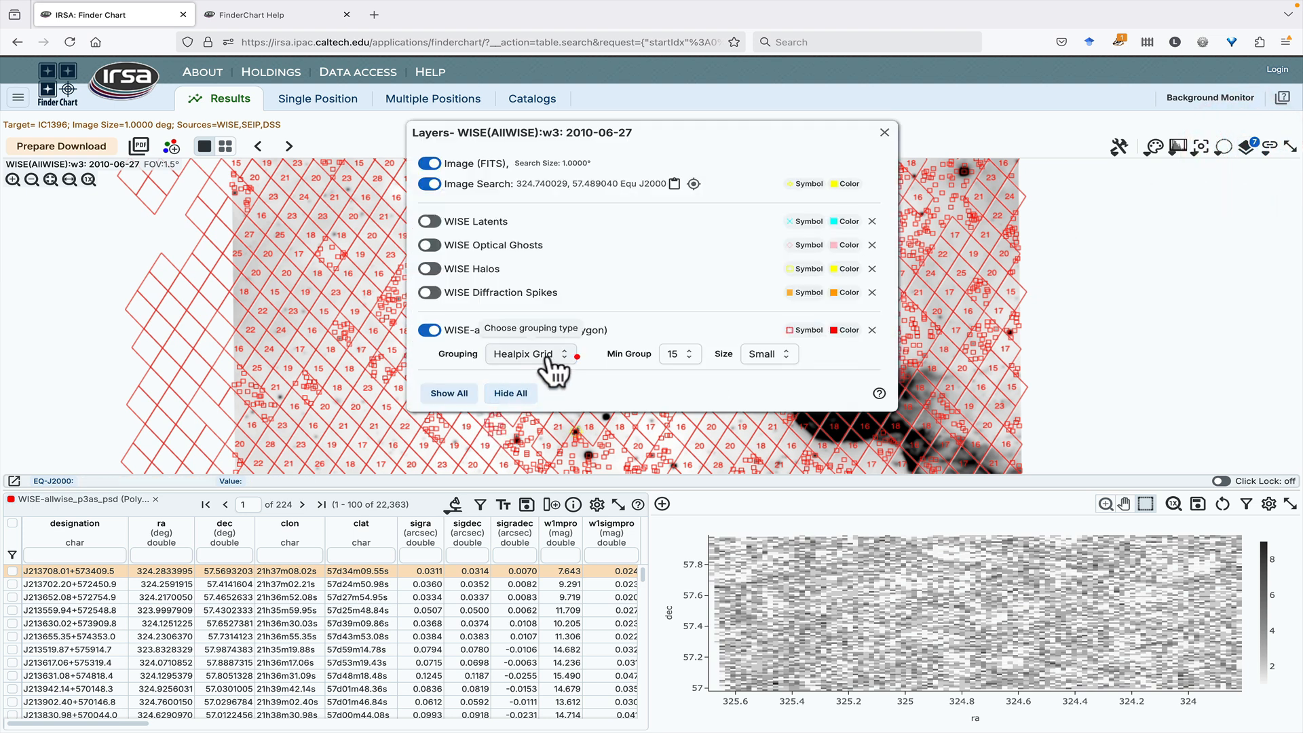
click(550, 360)
click(550, 359)
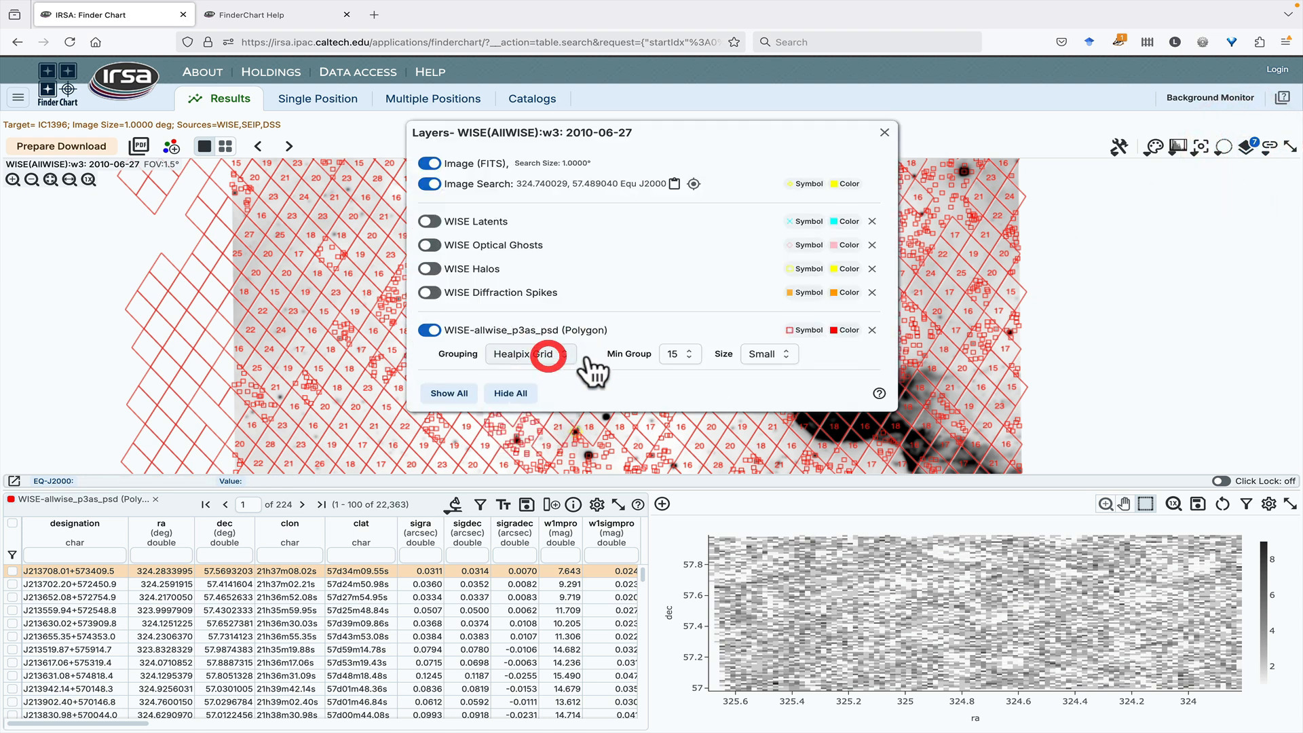
click(679, 356)
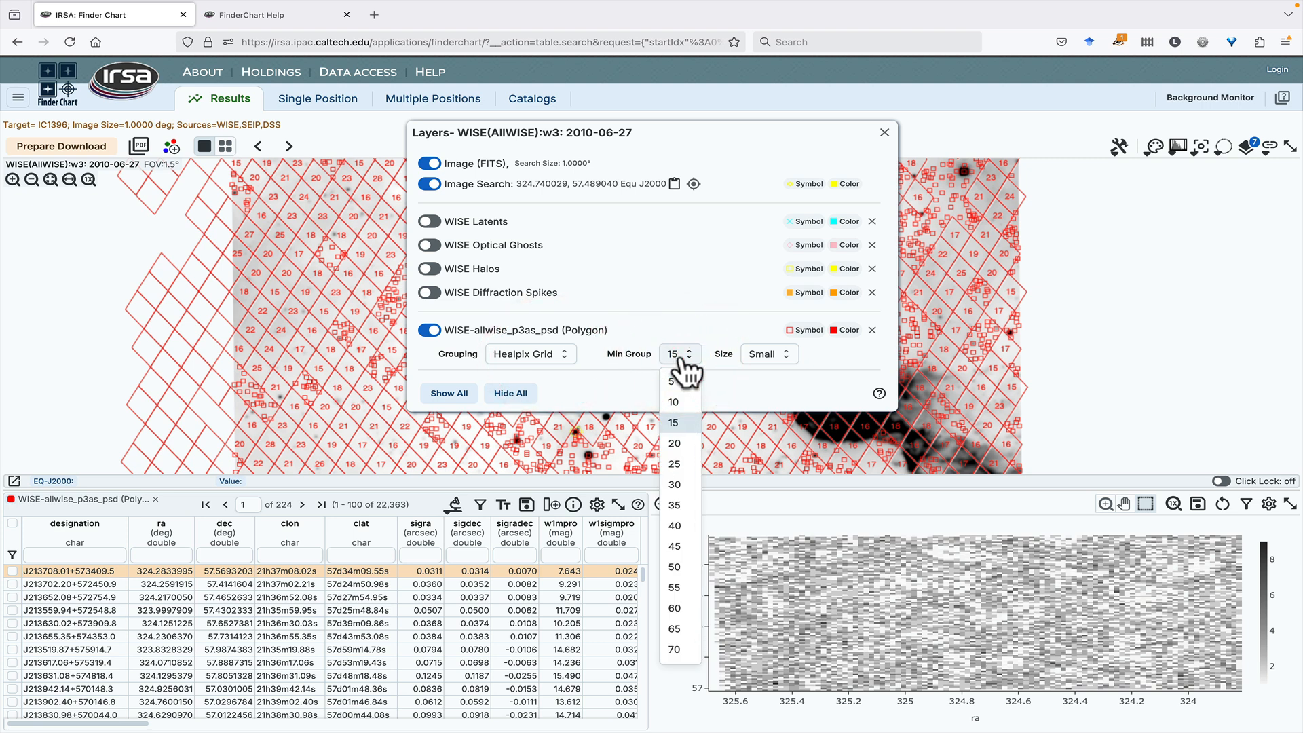
click(677, 354)
click(767, 354)
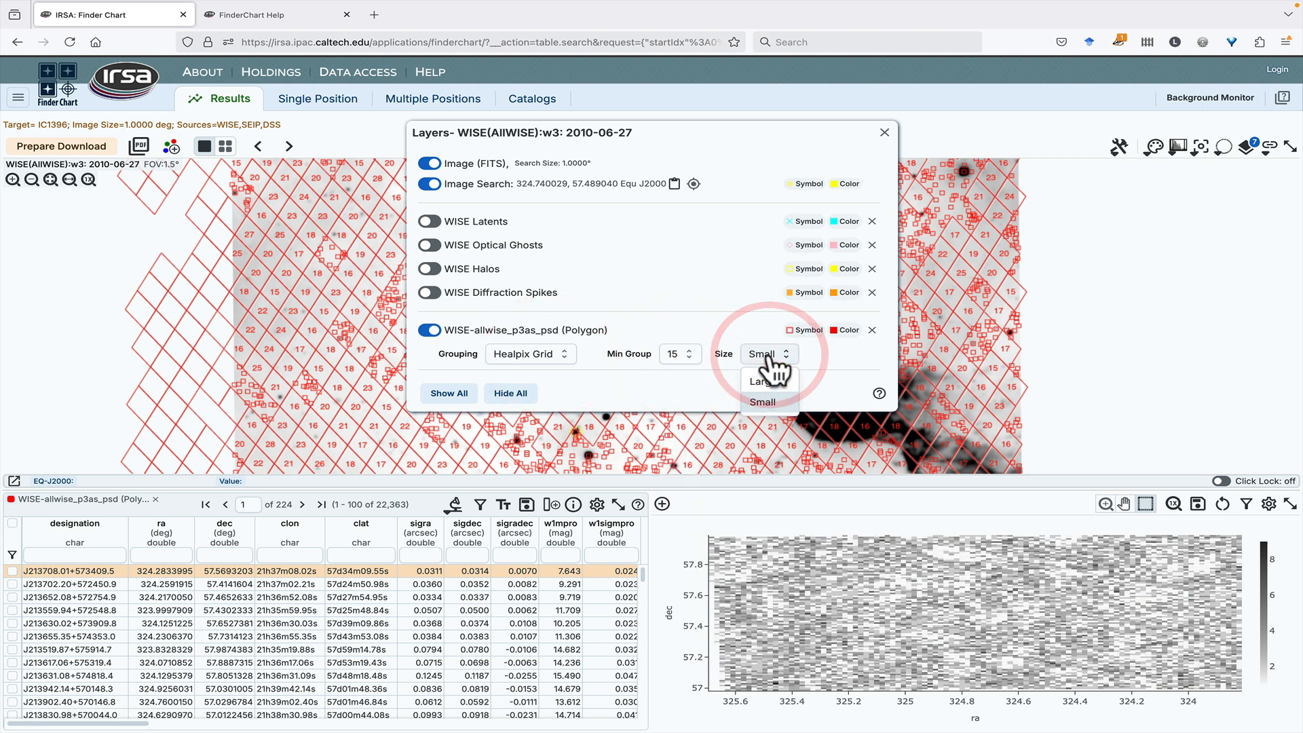
click(770, 355)
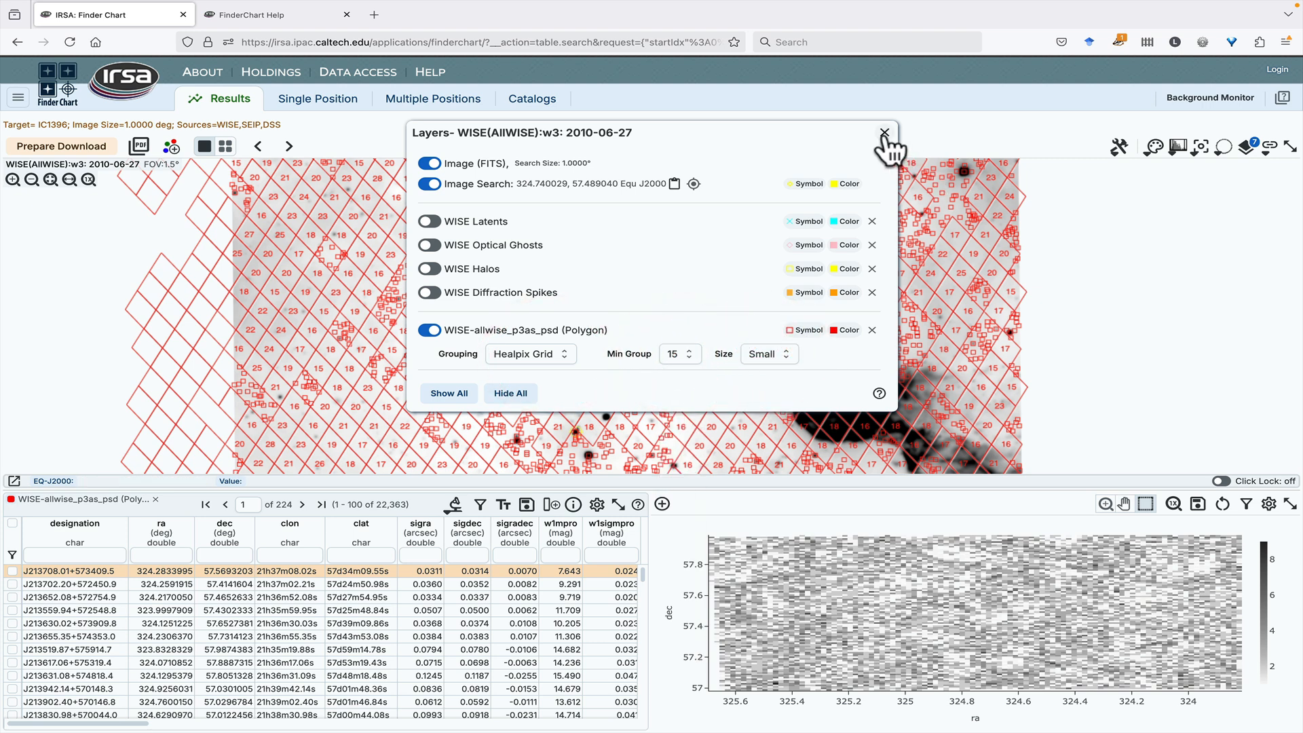
click(885, 133)
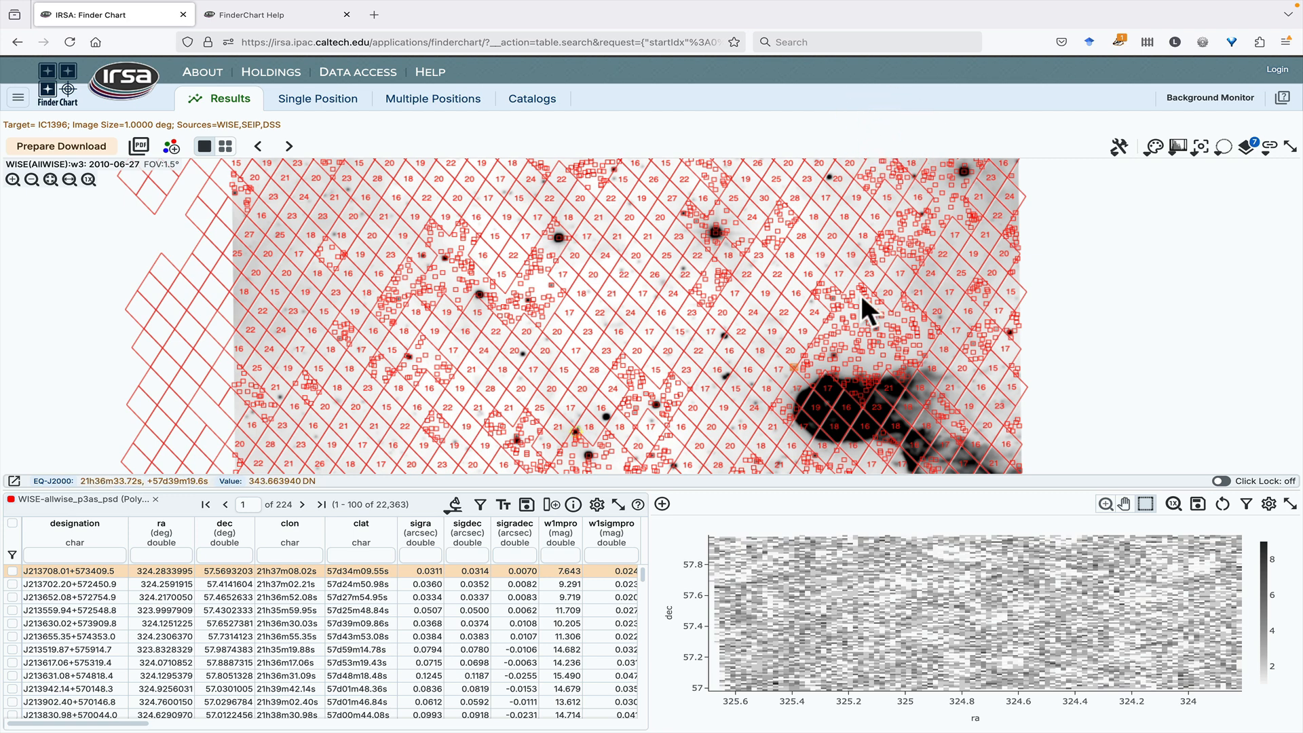
click(225, 145)
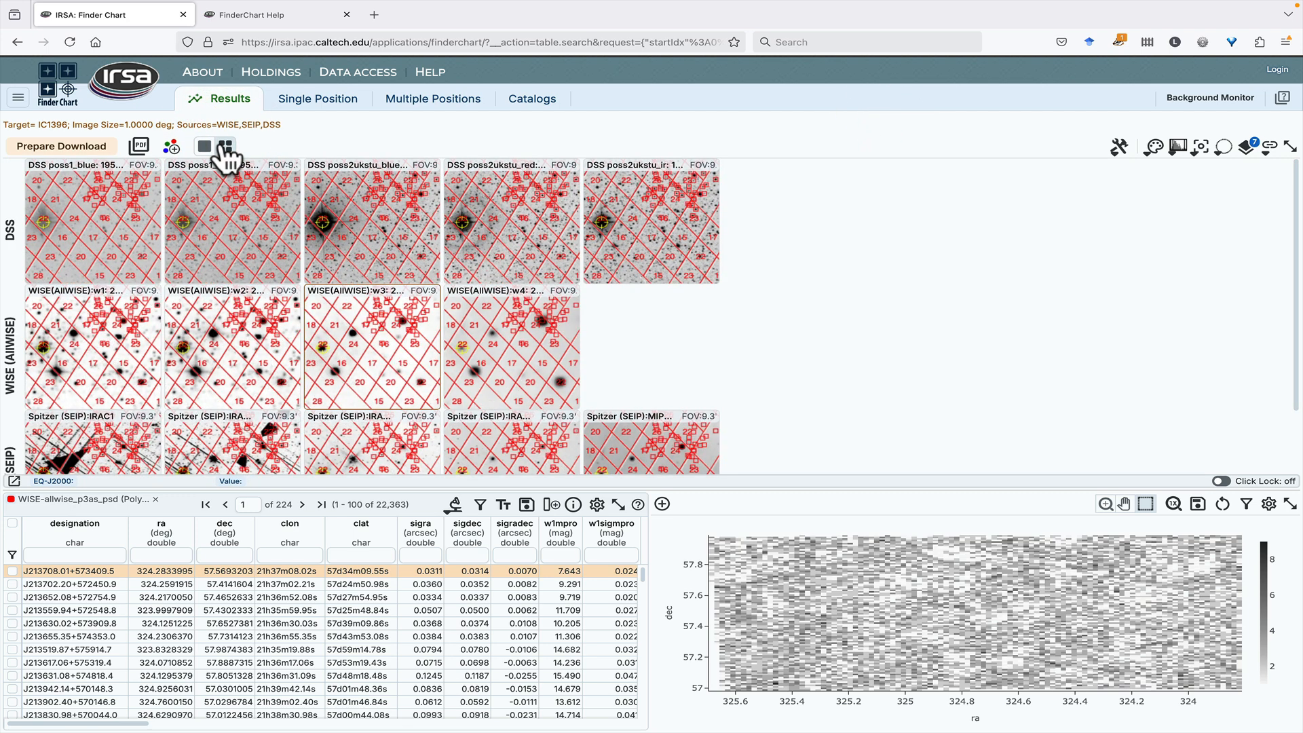
- Enlarge the catalog table and plot area and filter the table to w1sigmpro > 0 and w2sigmpro > 0
drag(672, 487, 664, 339)
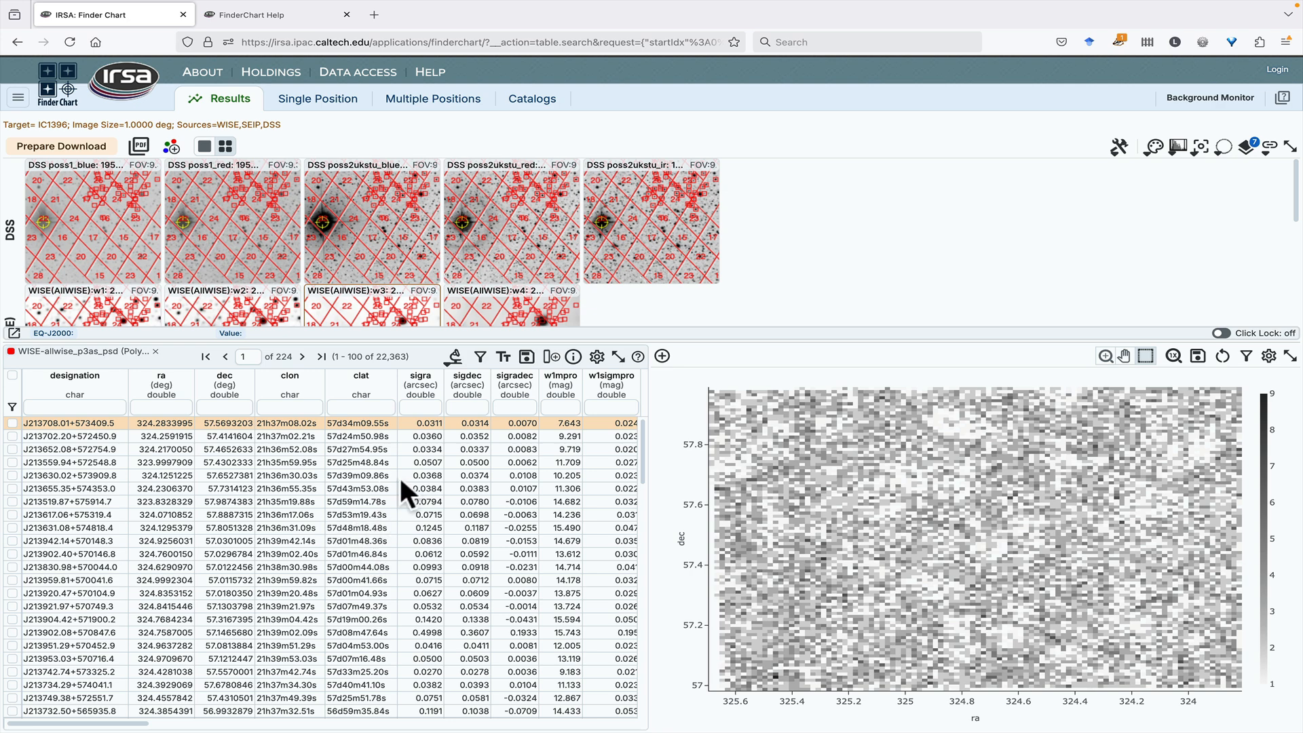
scroll(465, 445, right, 5)
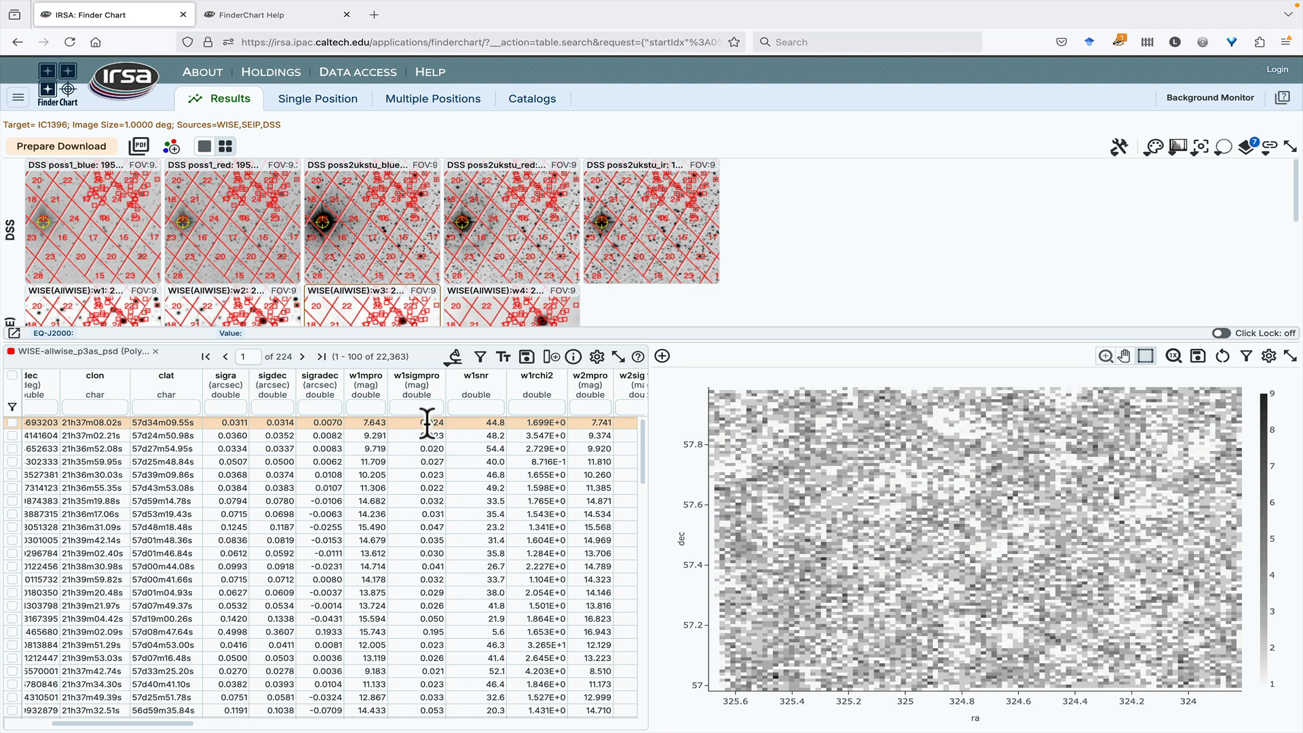
click(416, 407)
text(> 0)
key(Return)
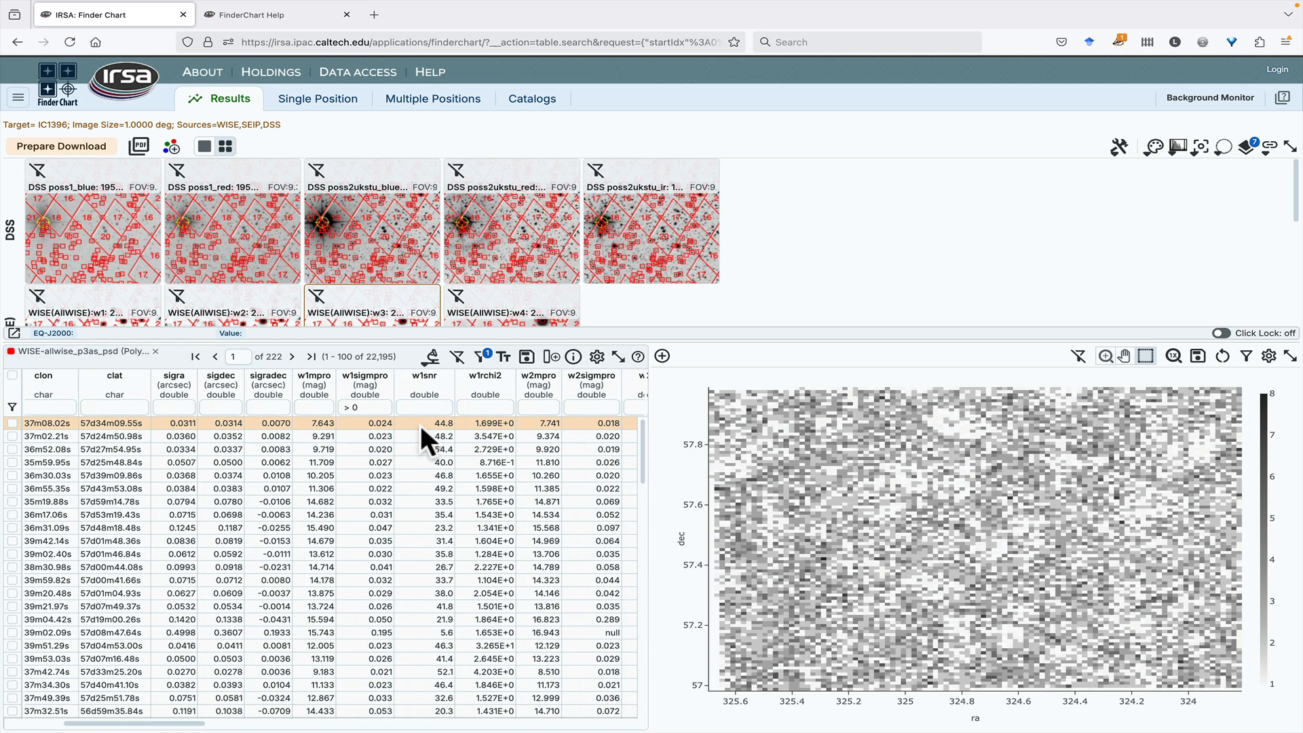
click(456, 408)
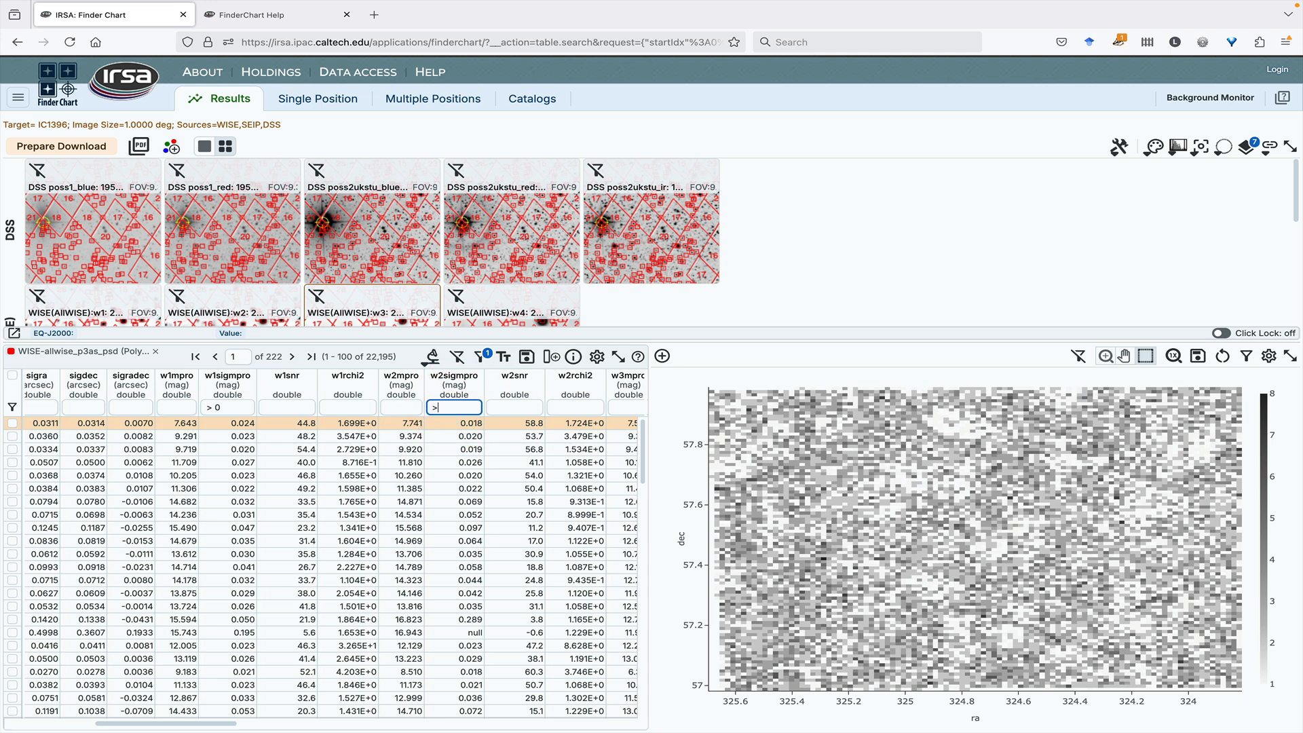
text(> 0)
key(Return)
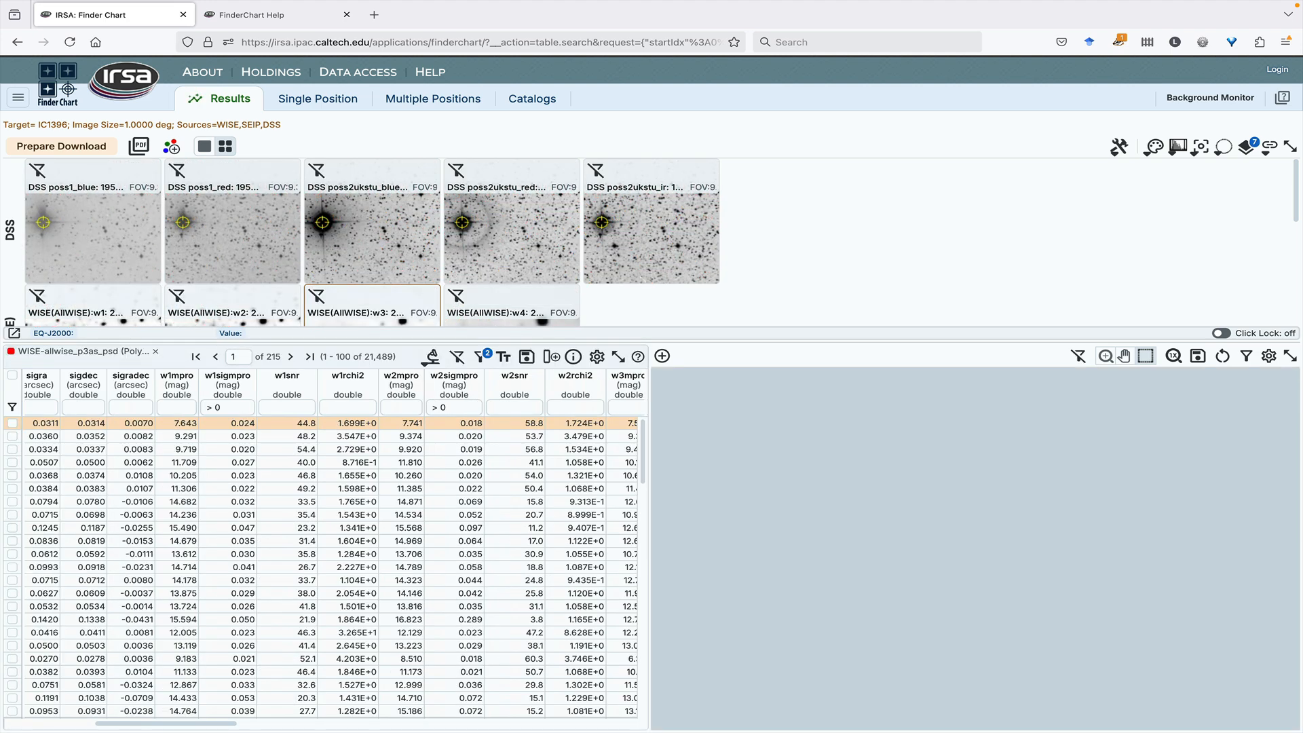
- Filter the catalog table further to w3sigmpro > 0 and w4sigmpro > 0
scroll(451, 404, right, 2)
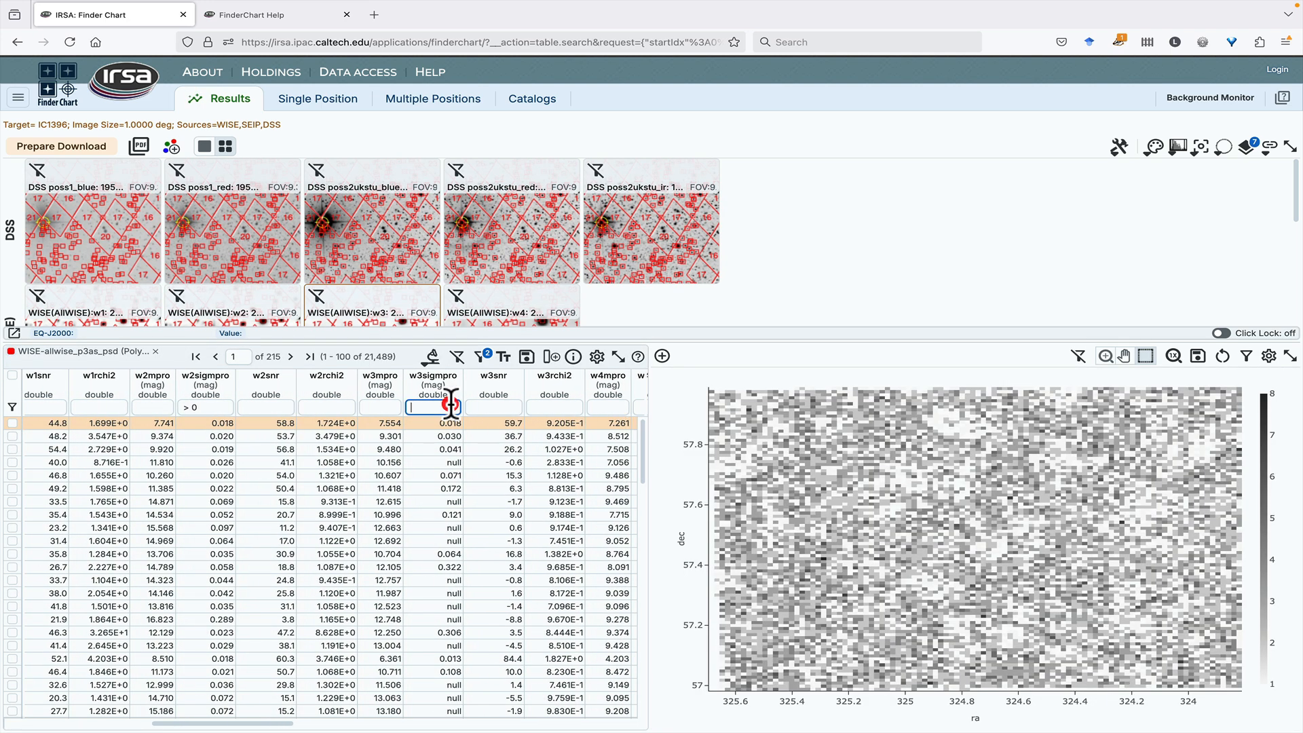
click(449, 407)
text(> 0)
key(Return)
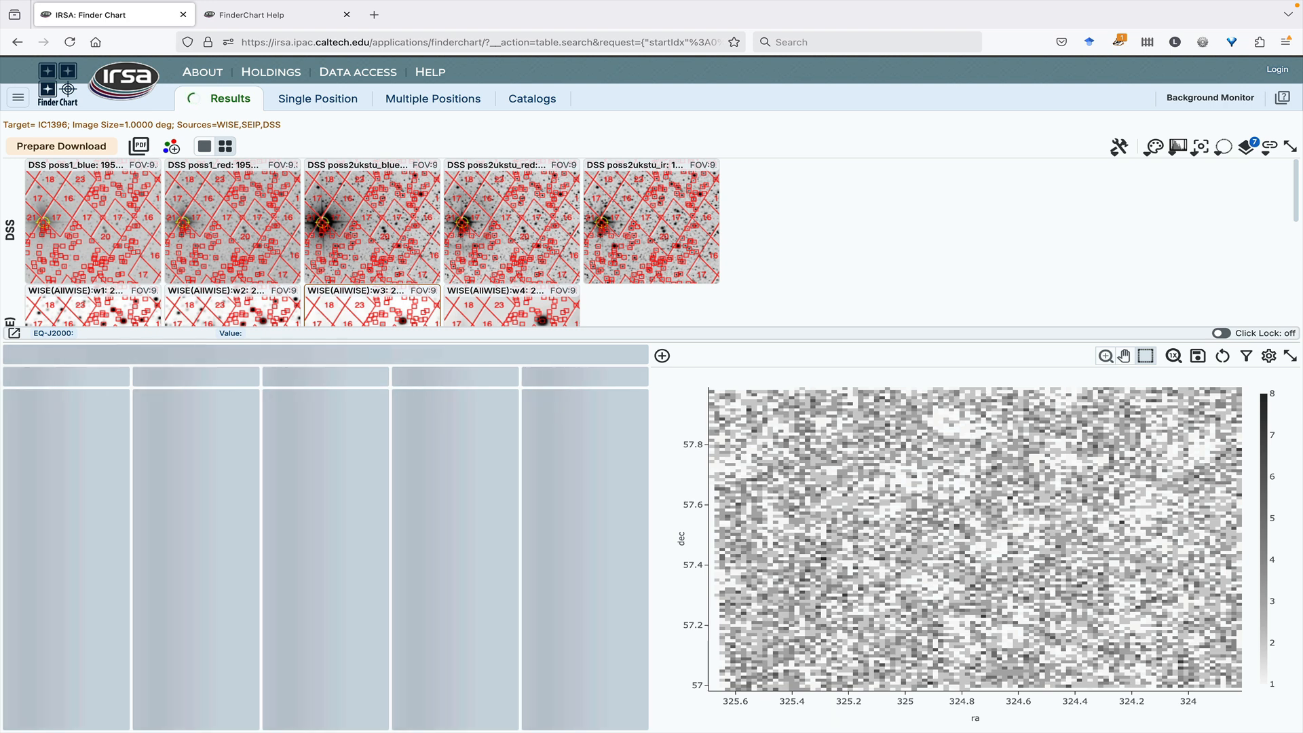
scroll(456, 401, right, 3)
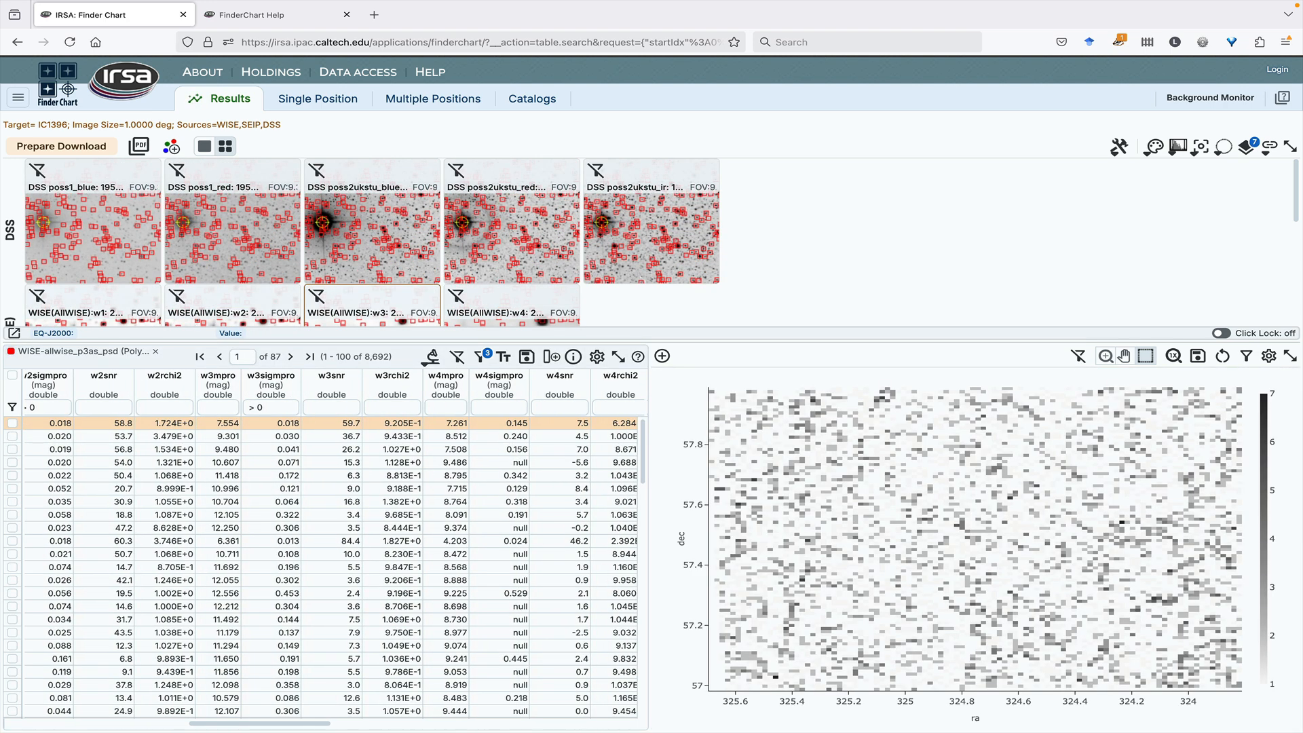
click(503, 407)
text(>0)
key(Return)
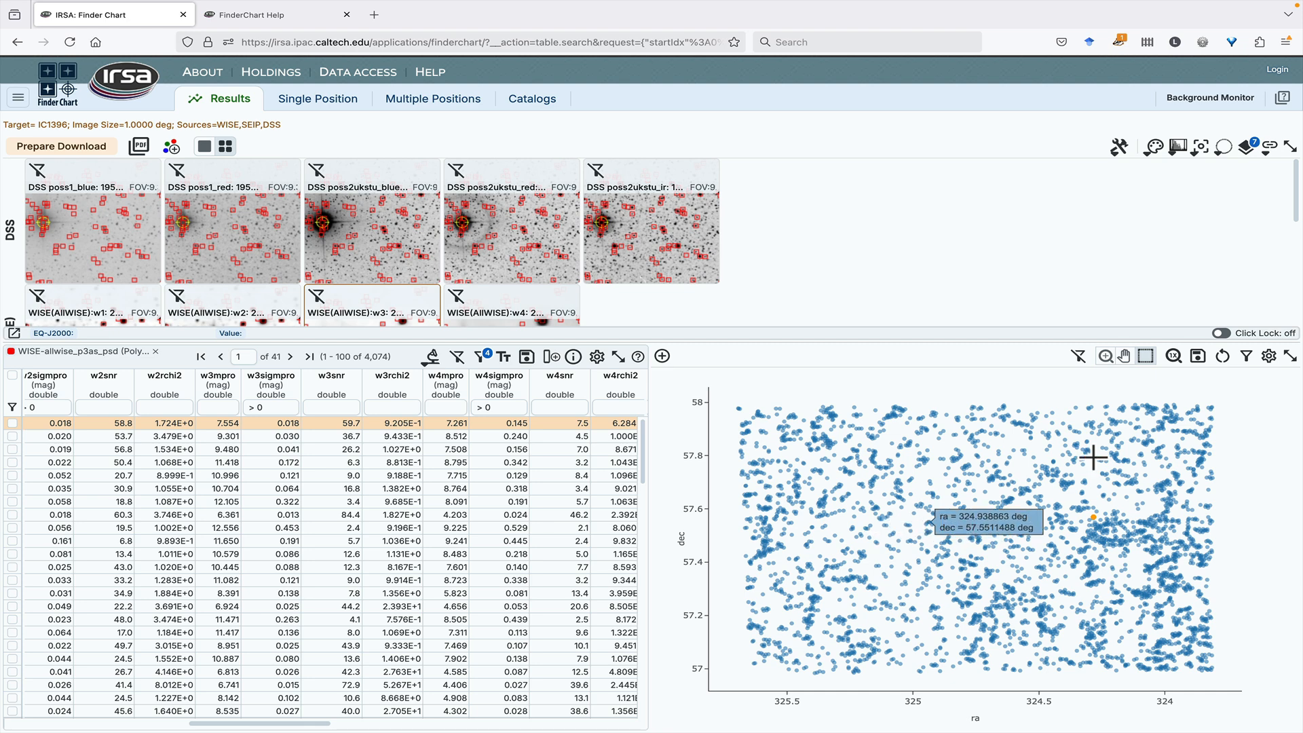
- Set the catalog plot's X expression to w1mpro-w4mpro and its Y column to w1mpro
click(1268, 356)
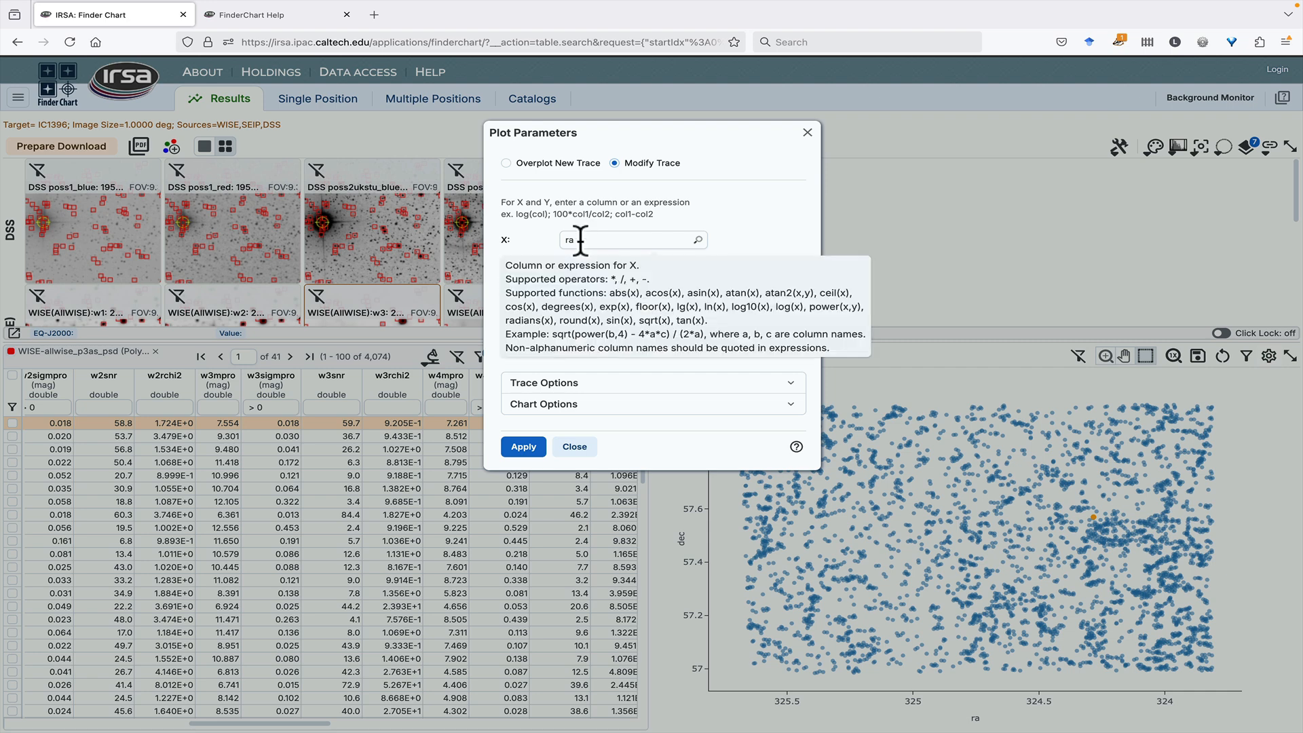
click(580, 240)
key(BackSpace)
key(BackSpace)
text(w1mpr)
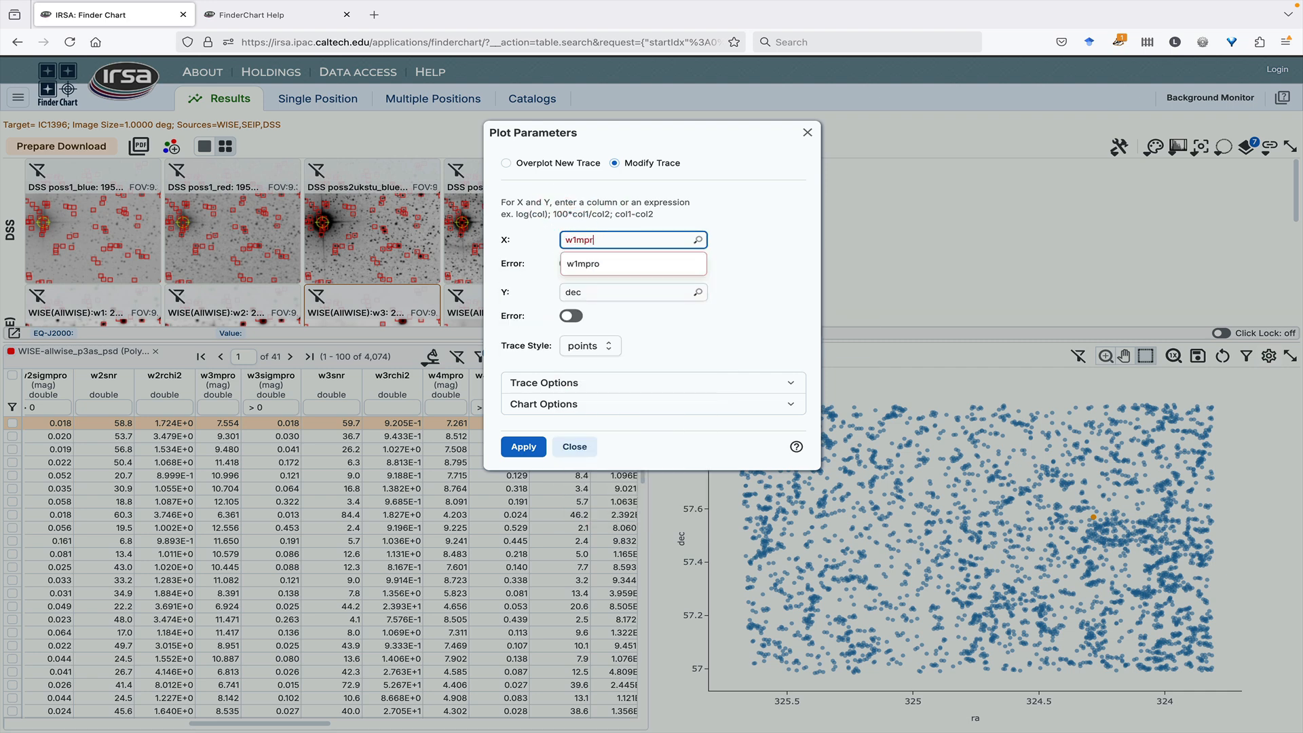
text(o-w4mpro)
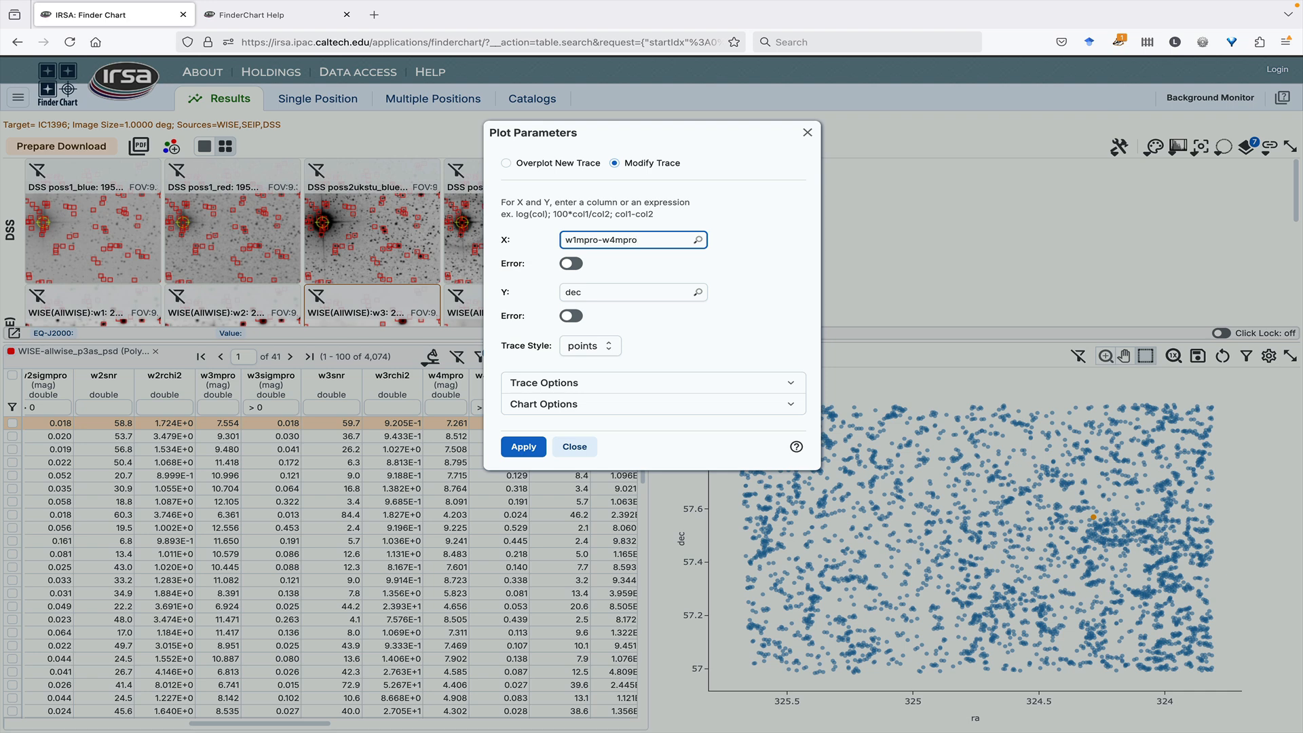
double_click(567, 292)
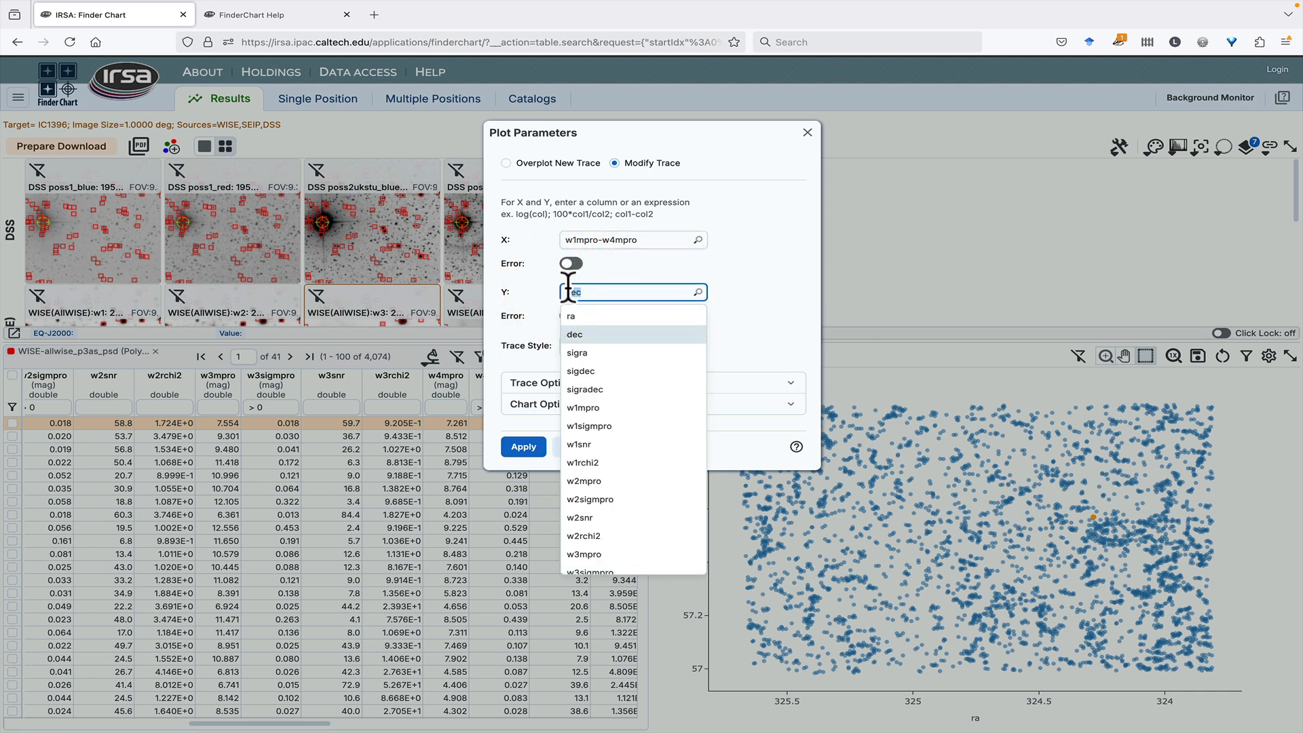
text(w1mpro)
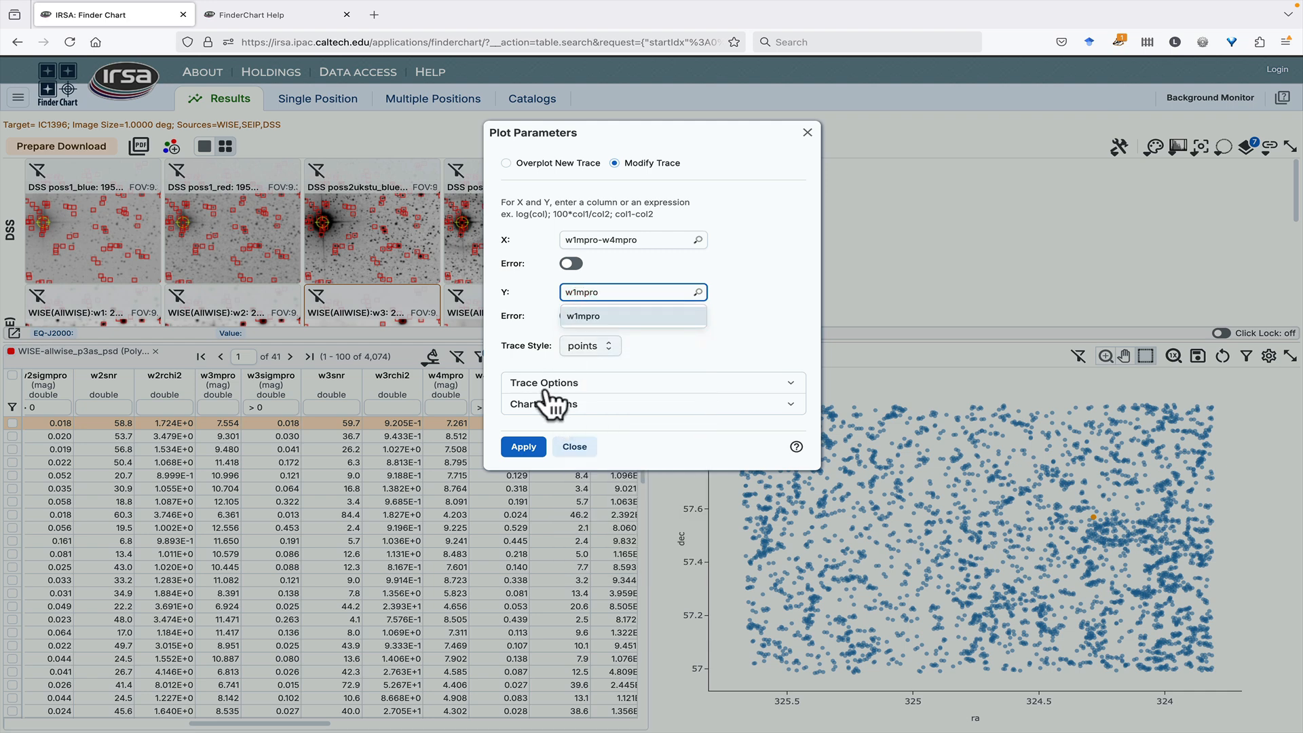
- Label the axes [W1]-[W4] and [W1], reverse the Y axis and apply the changes to the plot
click(547, 407)
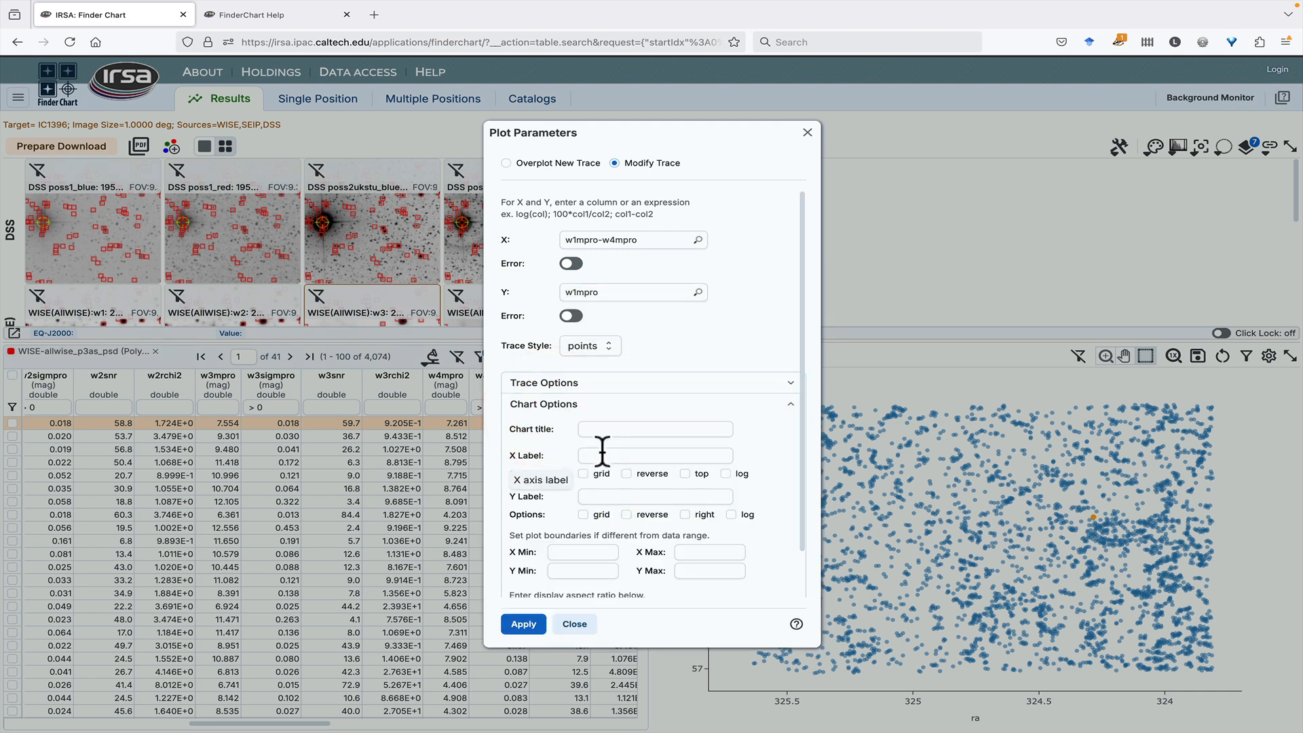
click(599, 453)
text([W1]-[W4)
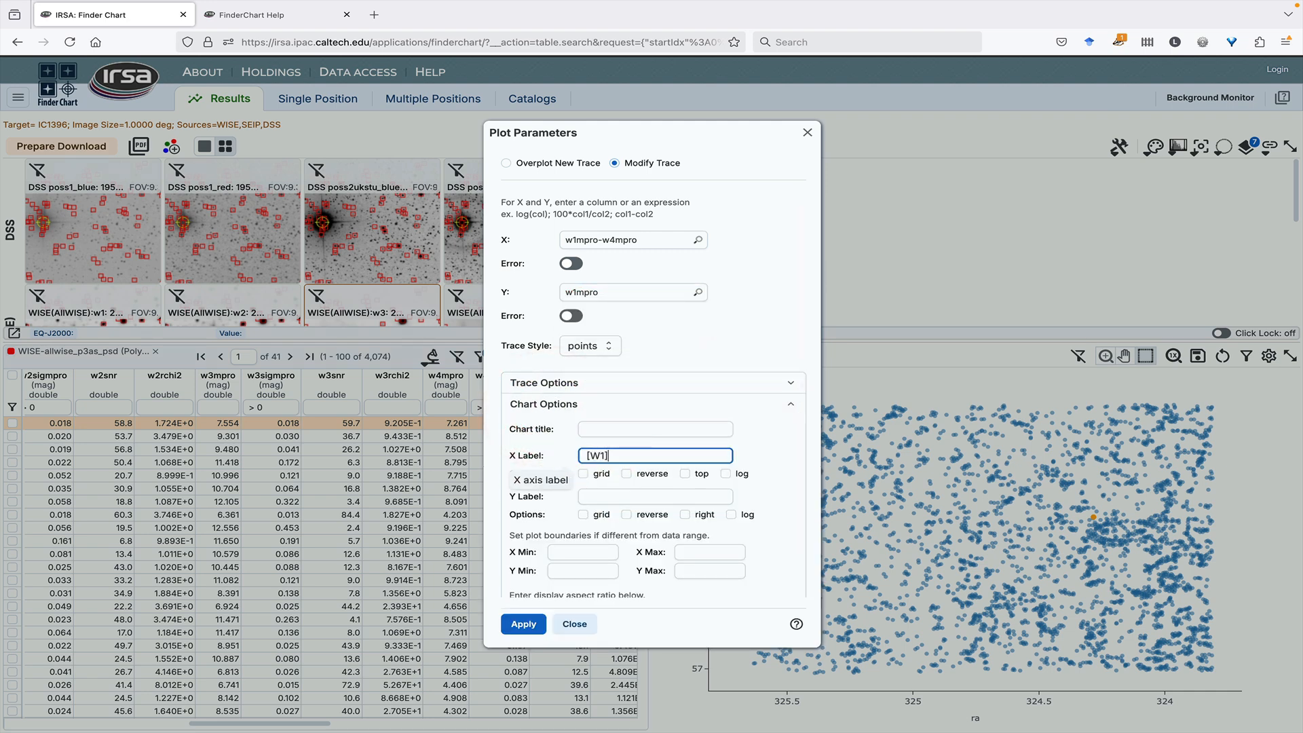
click(616, 496)
text([W1)
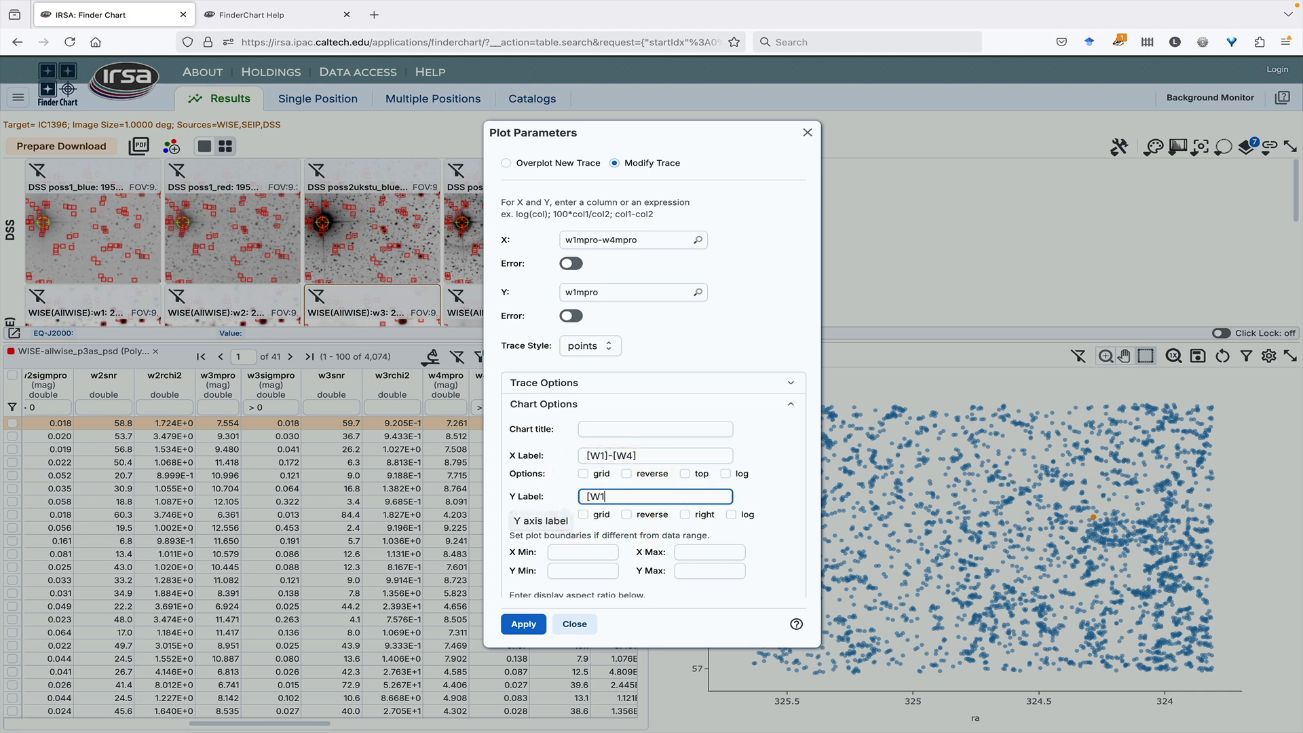
click(627, 516)
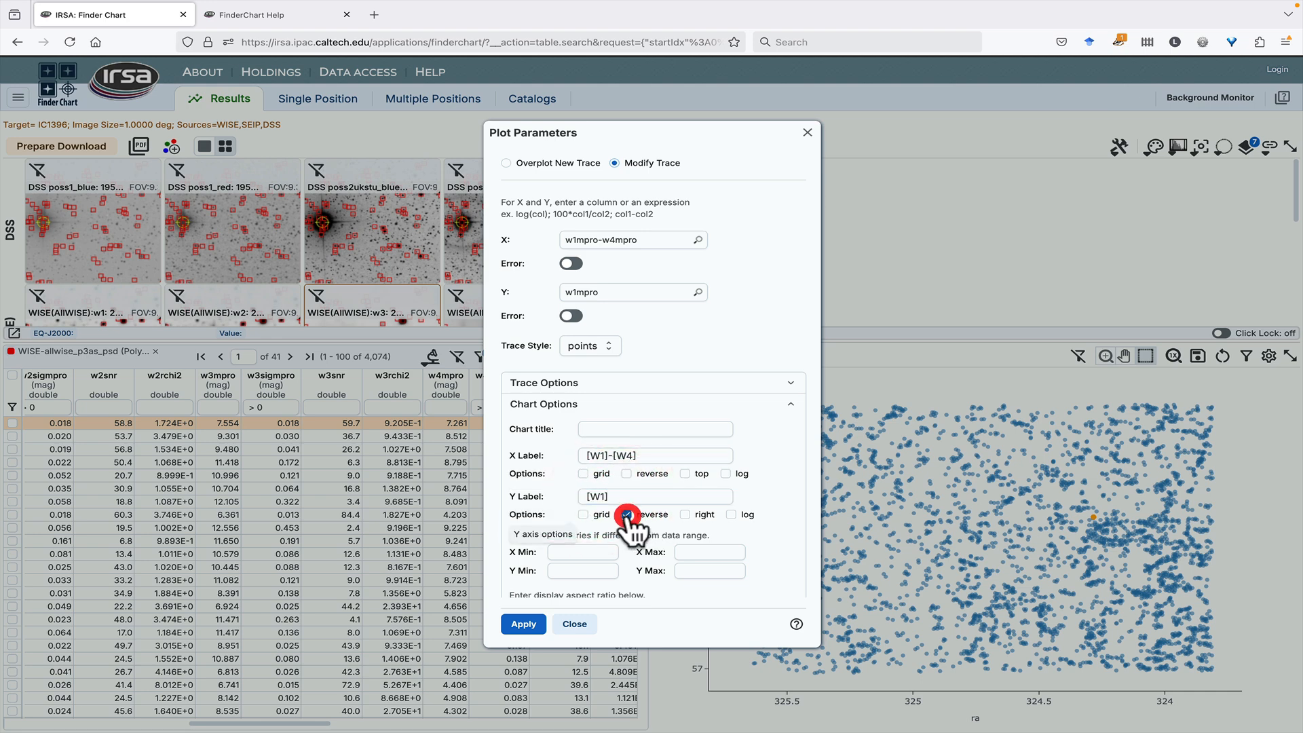
click(526, 625)
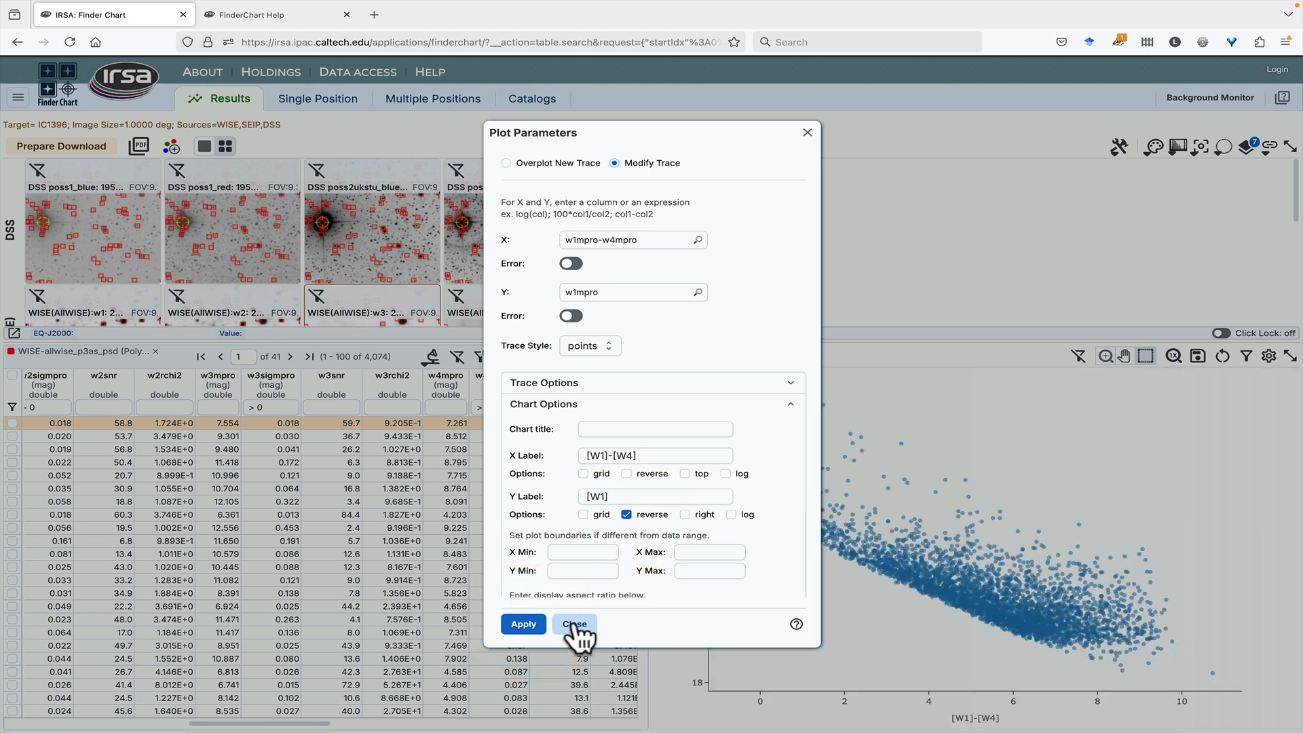
click(574, 623)
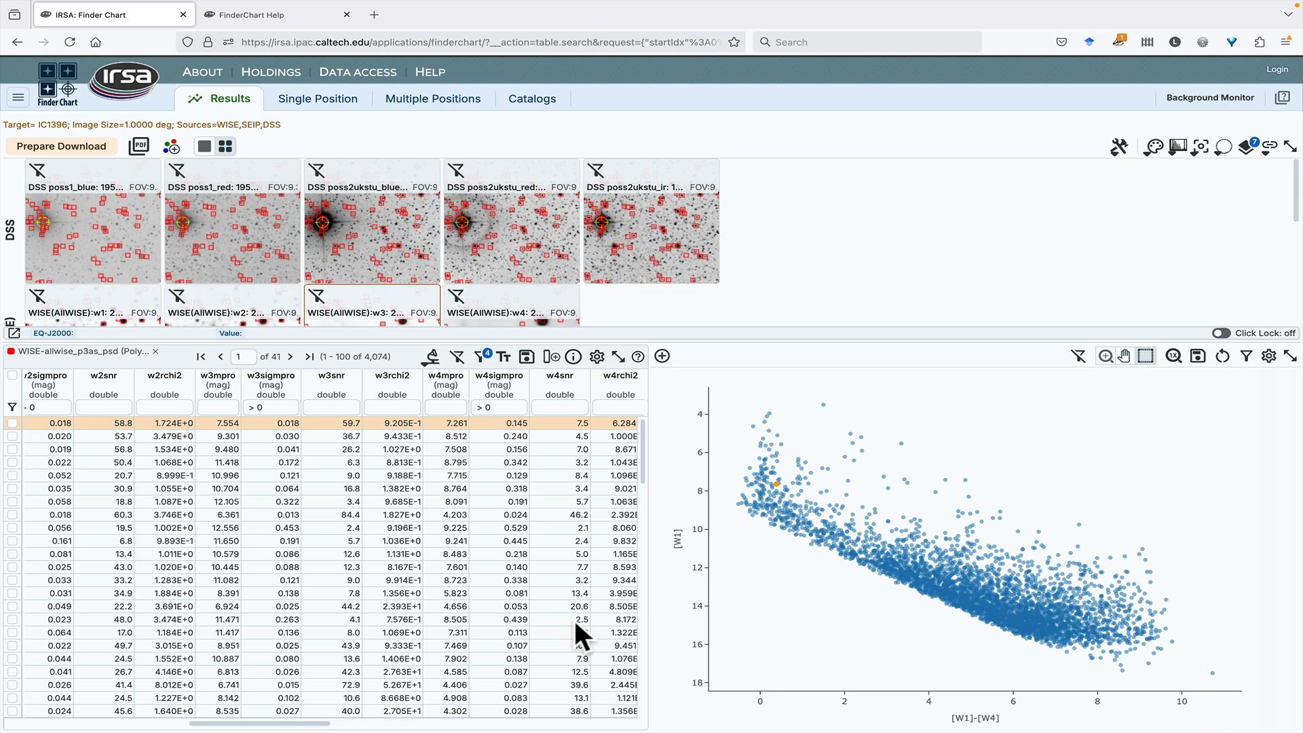
- Select the plotted outlier near [W1]-[W4] 3.3, [W1] 5.5 and show the WISE w3 image on its own
click(897, 443)
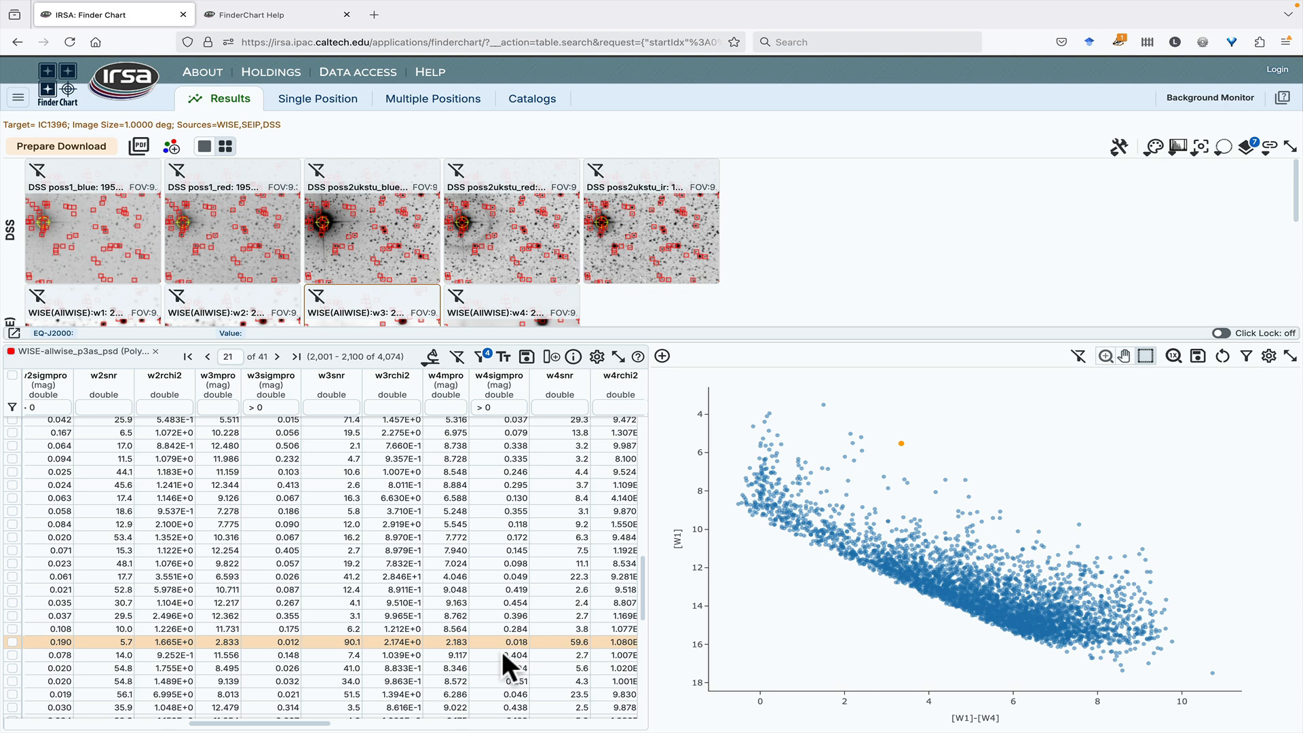
scroll(799, 256, down, 1)
scroll(797, 255, down, 4)
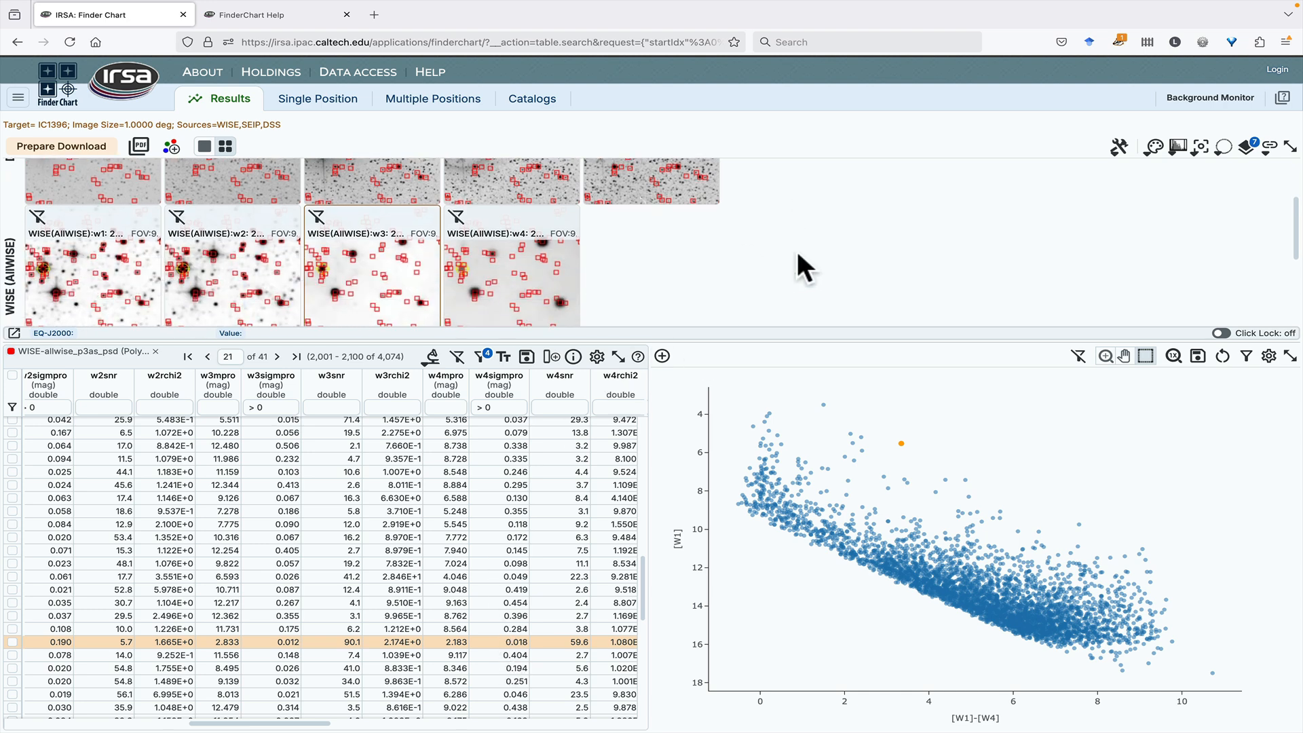
click(204, 145)
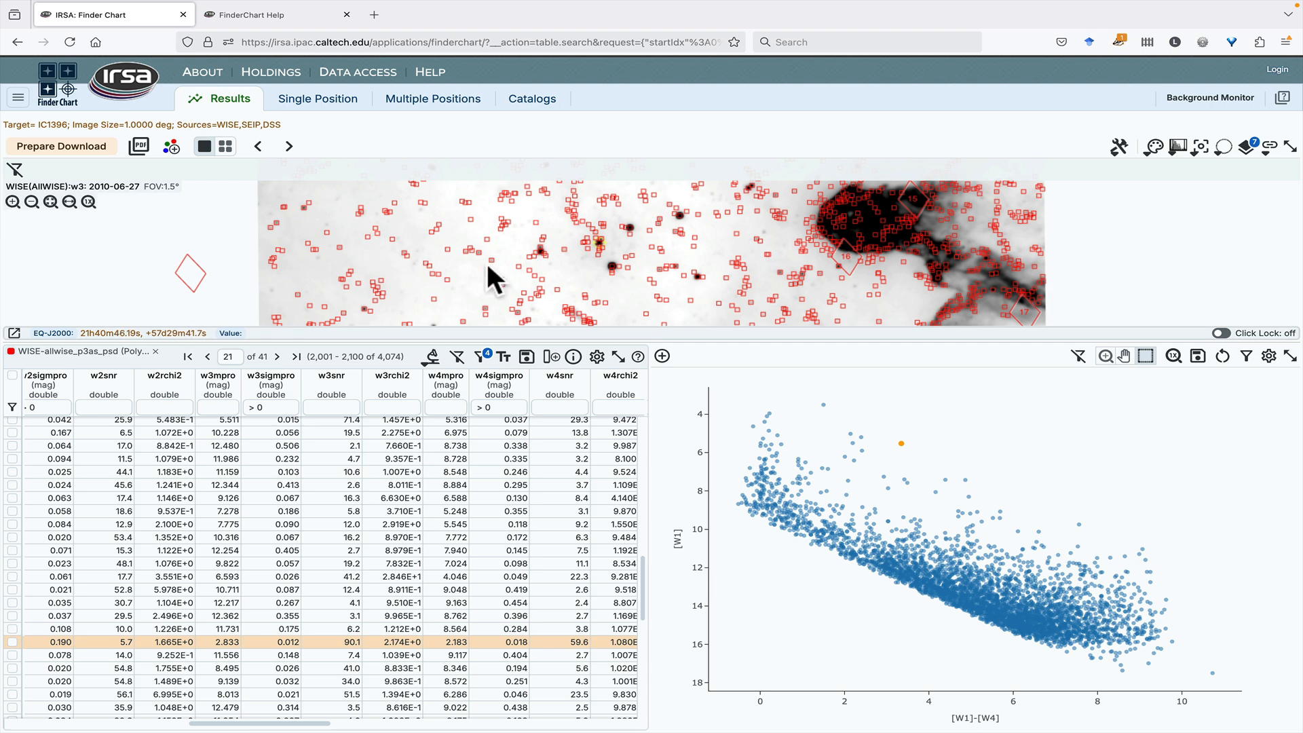
- Center the w3 image on the selected source using the position 213906.38+574351.6 from its catalog designation
scroll(236, 626, left, 10)
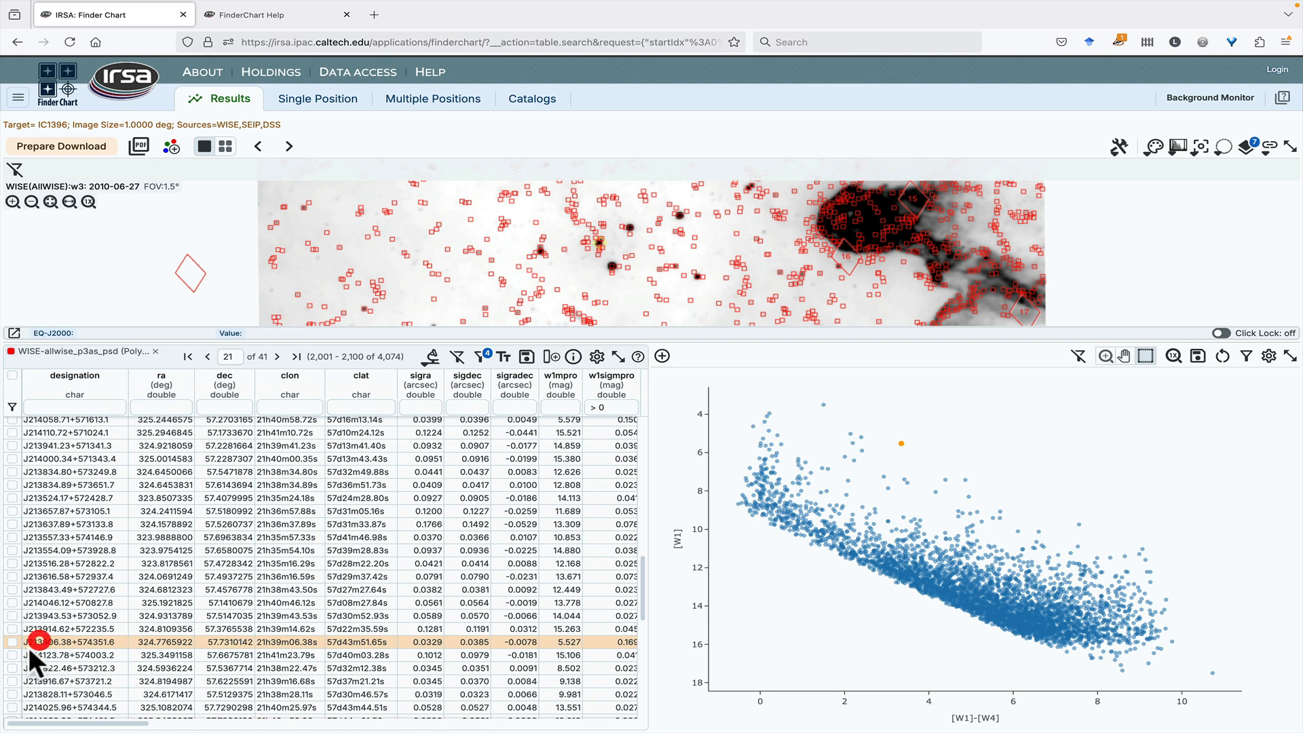
drag(28, 642, 112, 642)
key(ctrl+c)
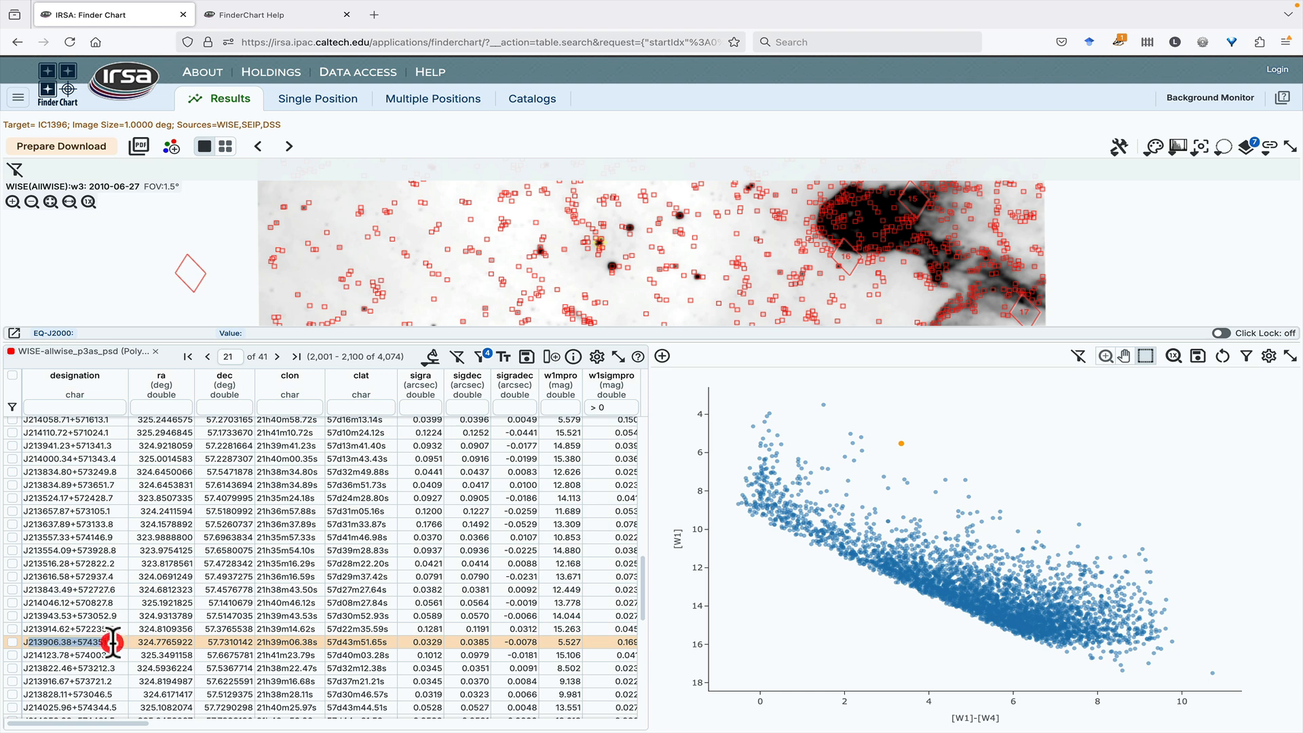
click(1202, 147)
click(948, 214)
key(ctrl+v)
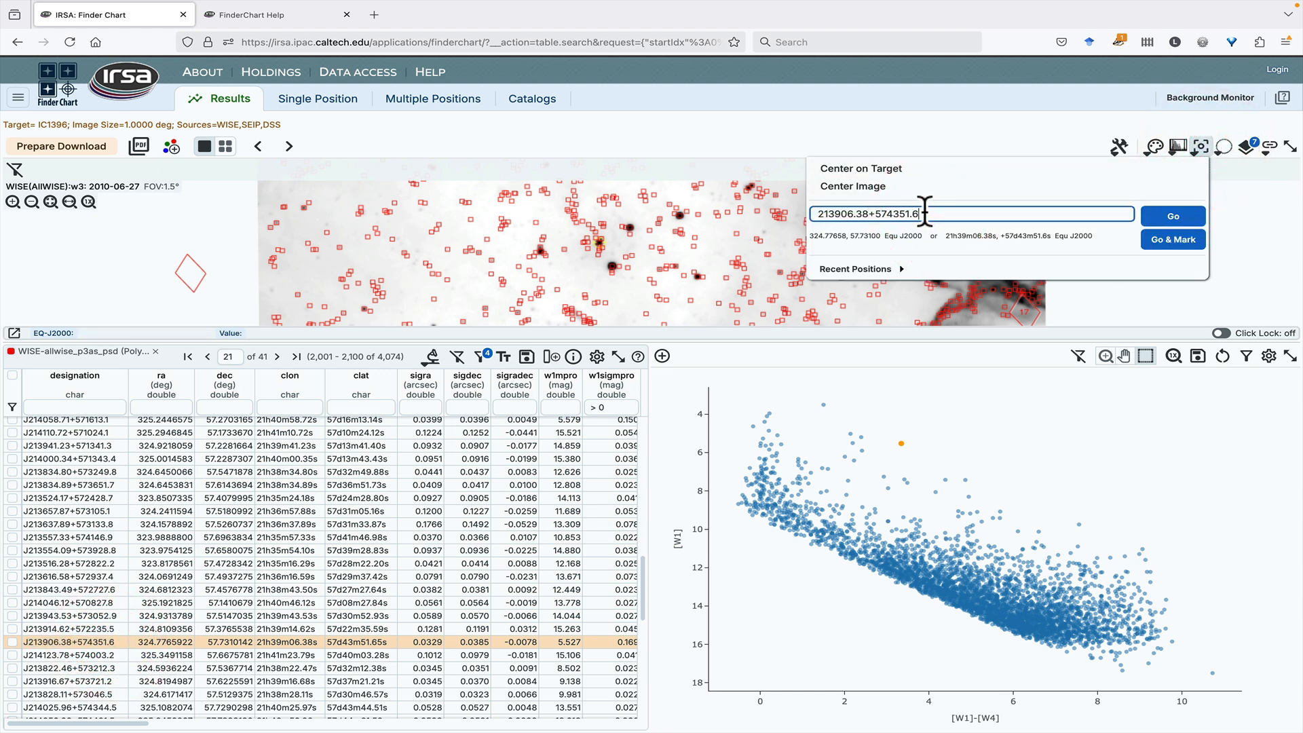
click(1181, 218)
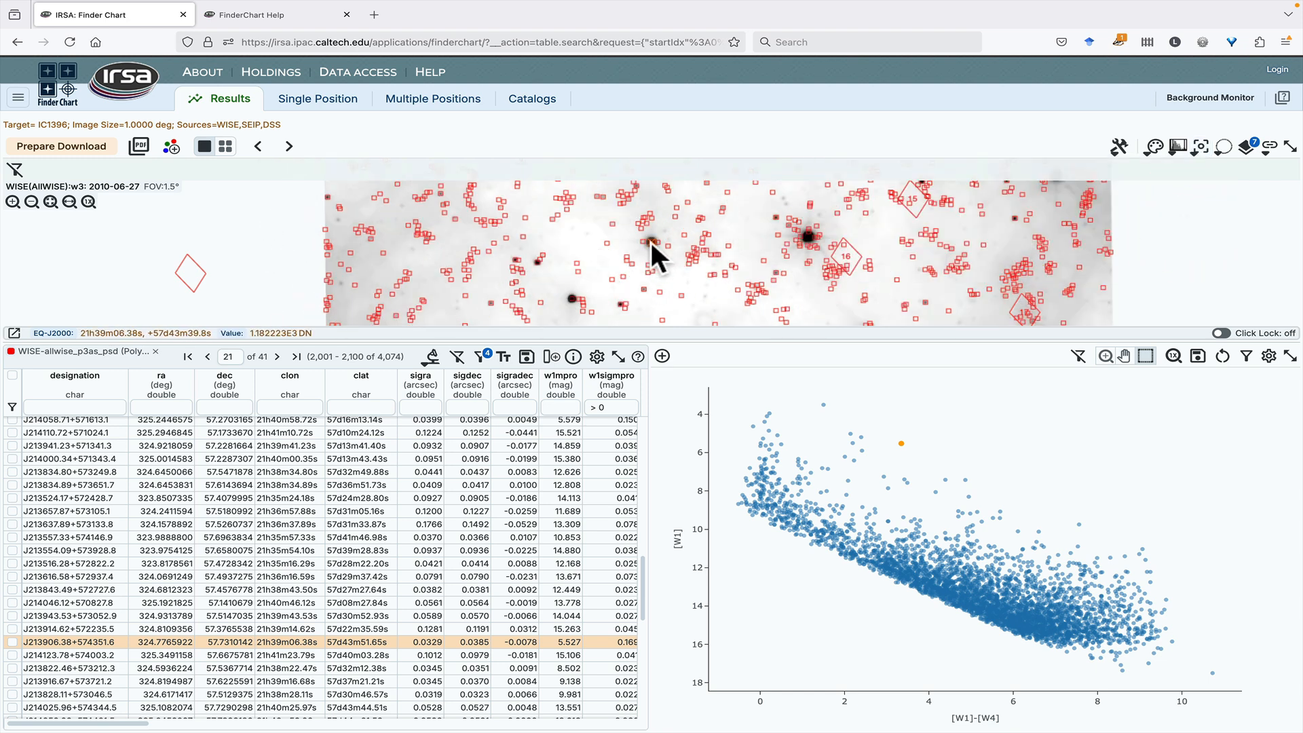
- Select the plotted source near [W1]-[W4] 7.6, [W1] 9.7 and enter its designation position 213646.06+572934.6 as the image center
click(1075, 523)
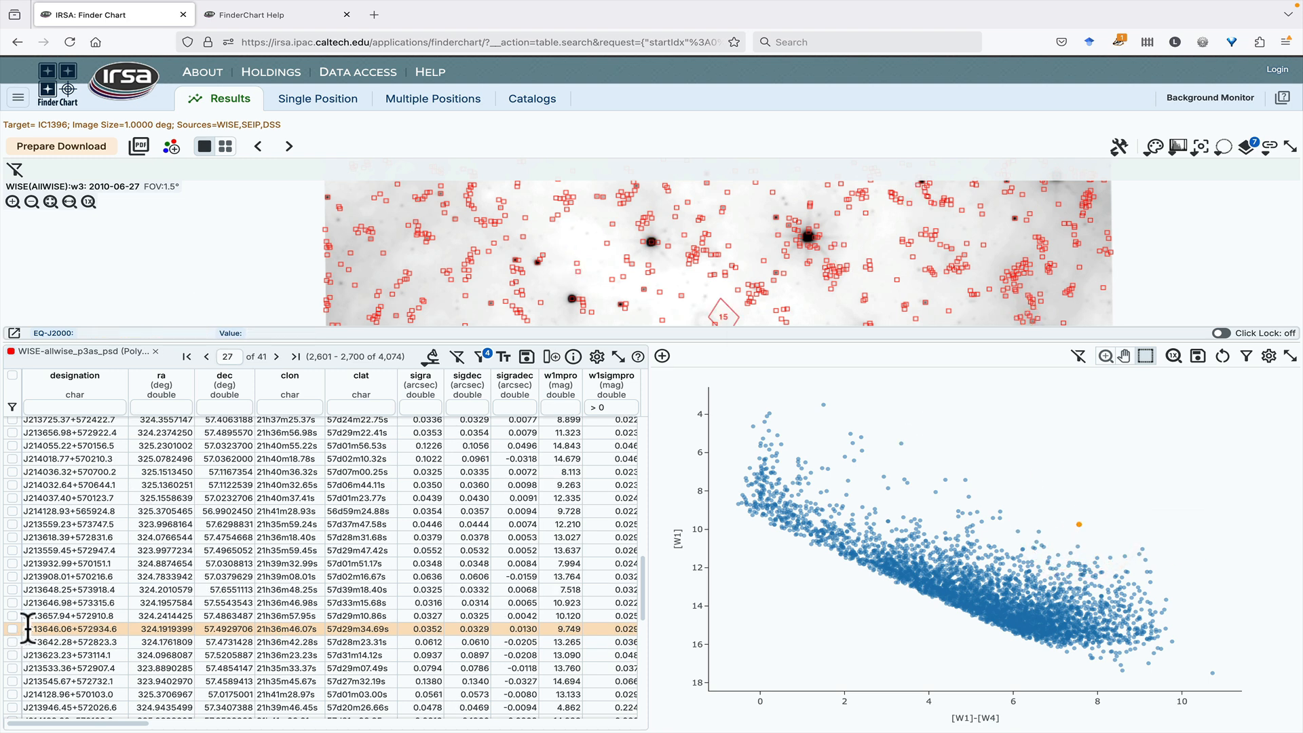
drag(27, 629, 116, 631)
key(ctrl+c)
click(1200, 146)
click(982, 214)
key(ctrl+v)
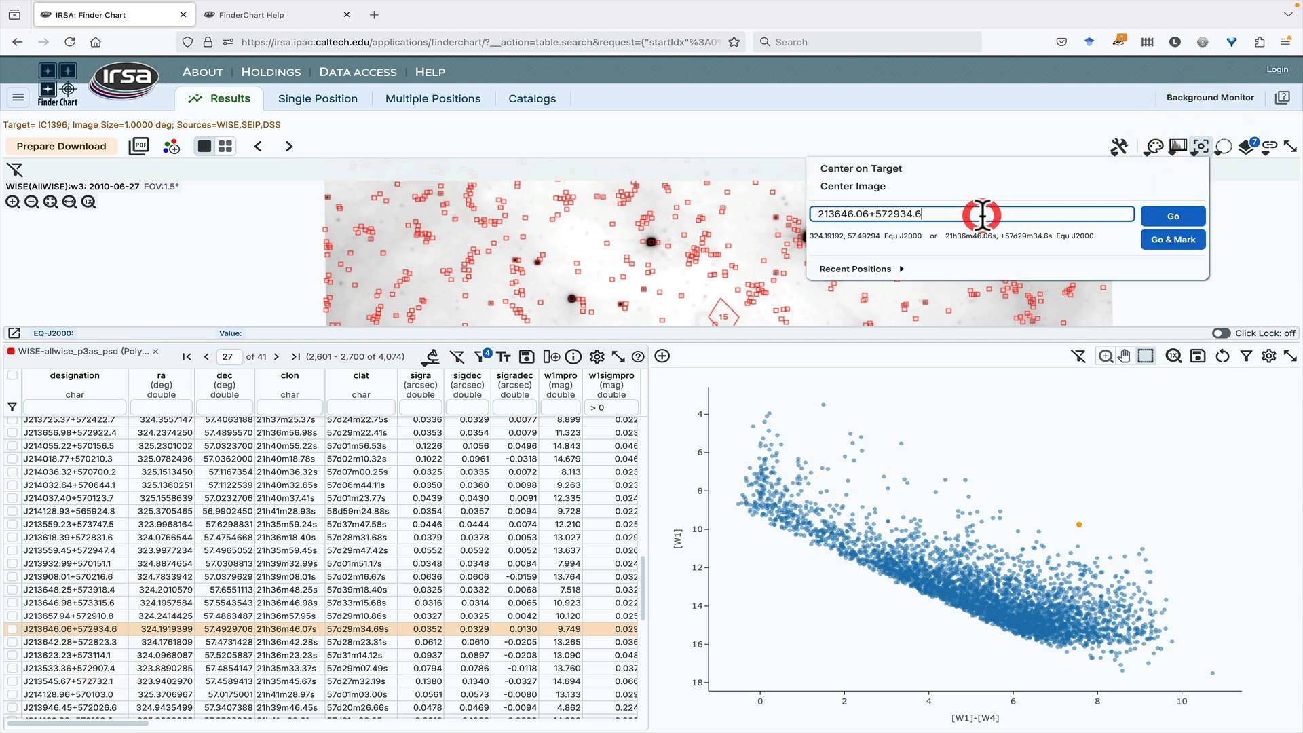